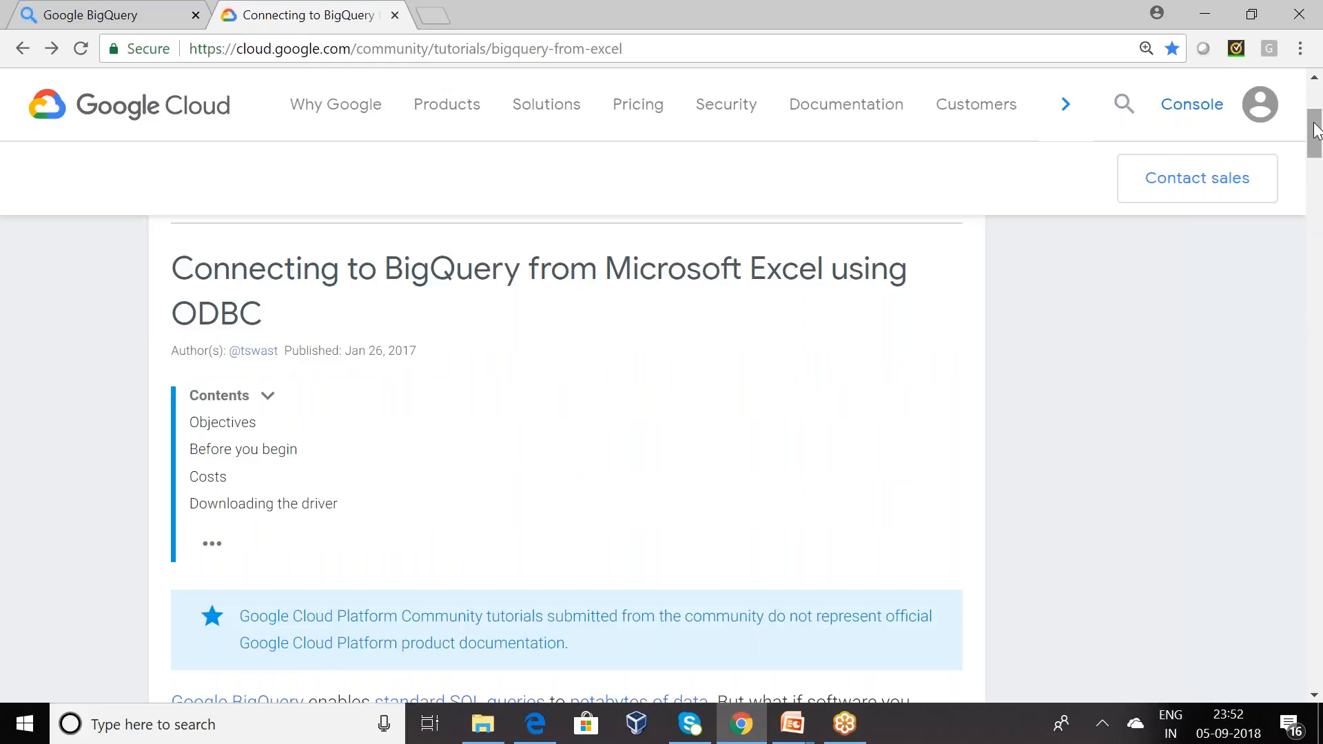
- Read through the tutorial on connecting to BigQuery from Excel, from its introduction down to the driver download instructions
scroll(1317, 131, "down", 1)
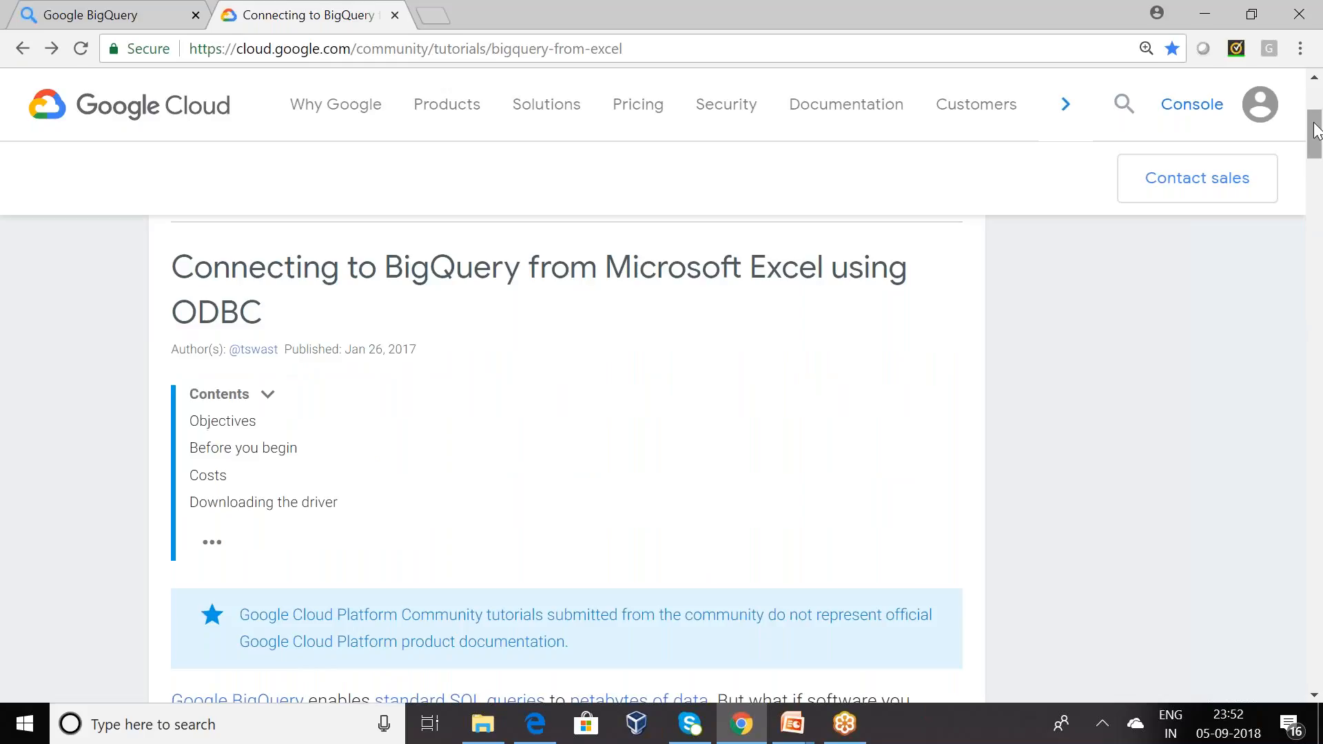
scroll(1316, 131, "down", 5)
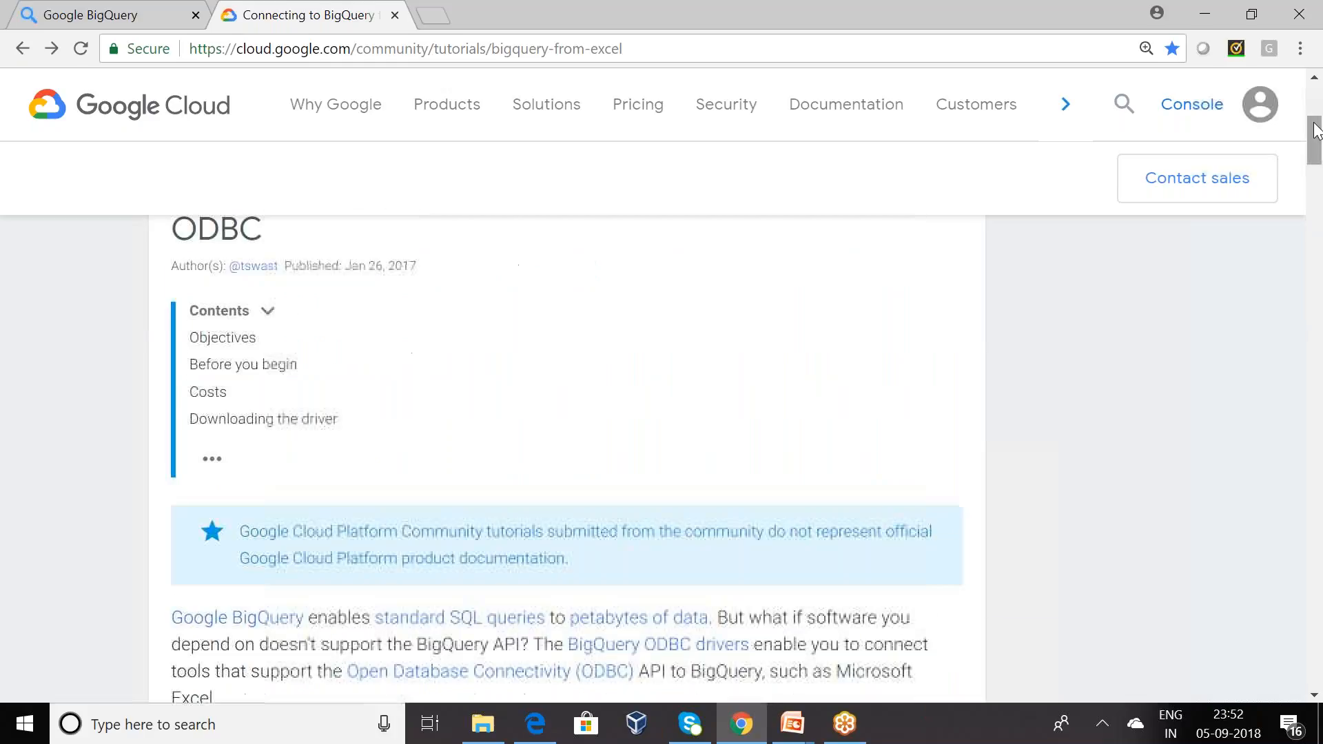
scroll(1317, 131, "down", 8)
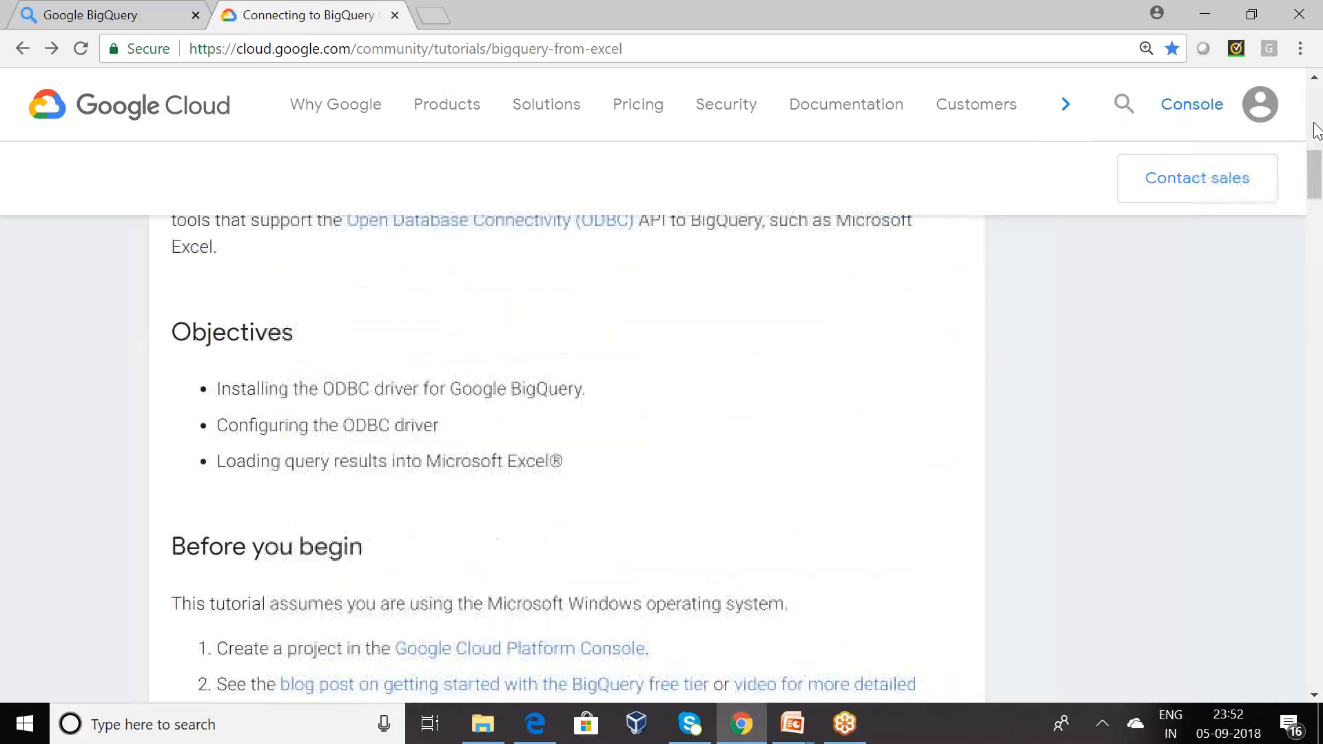
scroll(1316, 131, "down", 7)
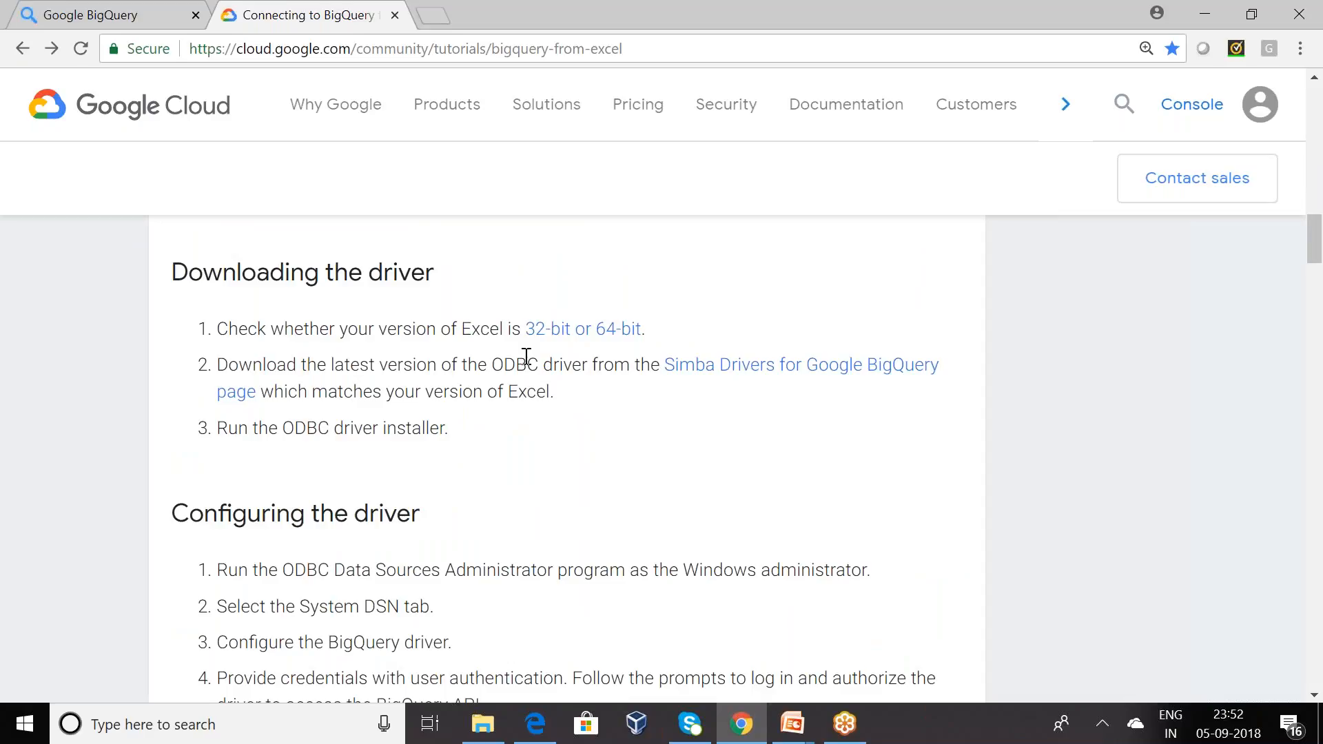
- Open the linked 32-bit or 64-bit article and read how to identify the installed Office version on Windows and Mac
left_click(609, 334)
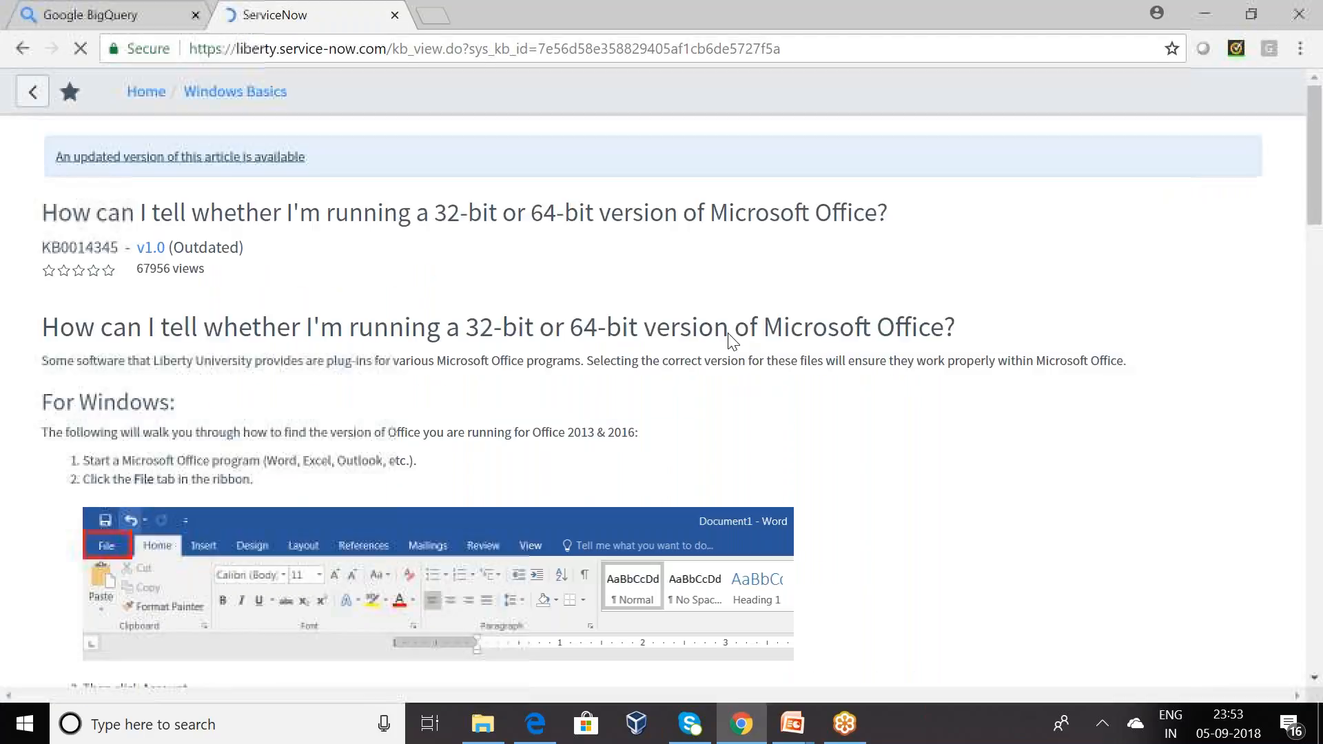
left_click_drag(1318, 157, 1321, 232)
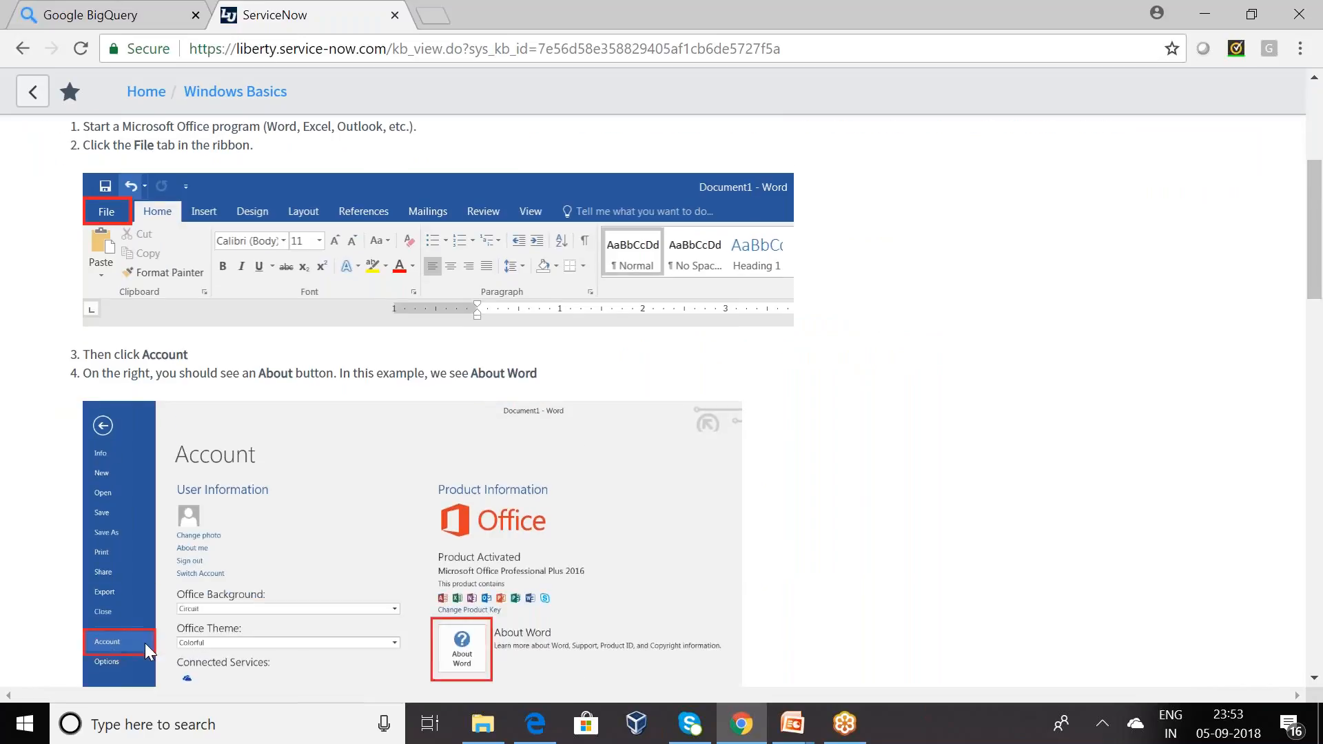
scroll(146, 642, "down", 2)
scroll(662, 399, "down", 3)
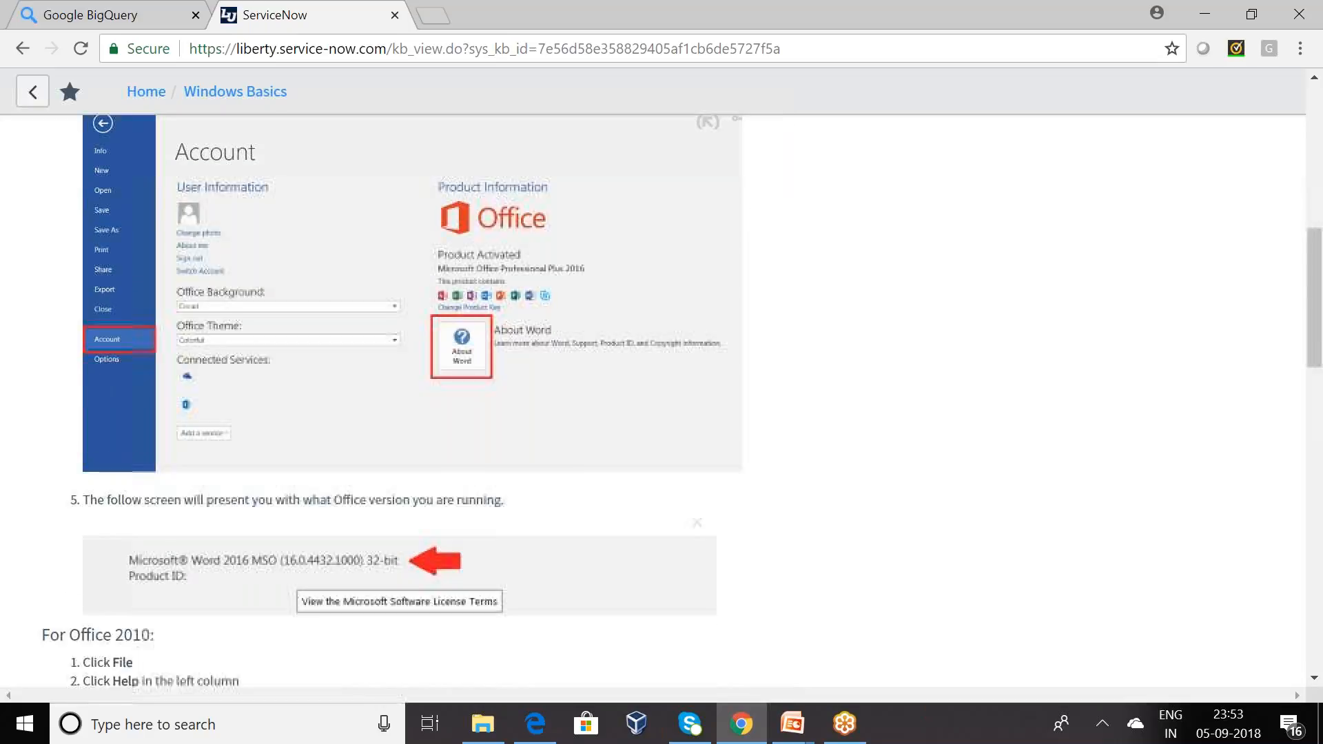
scroll(662, 400, "down", 3)
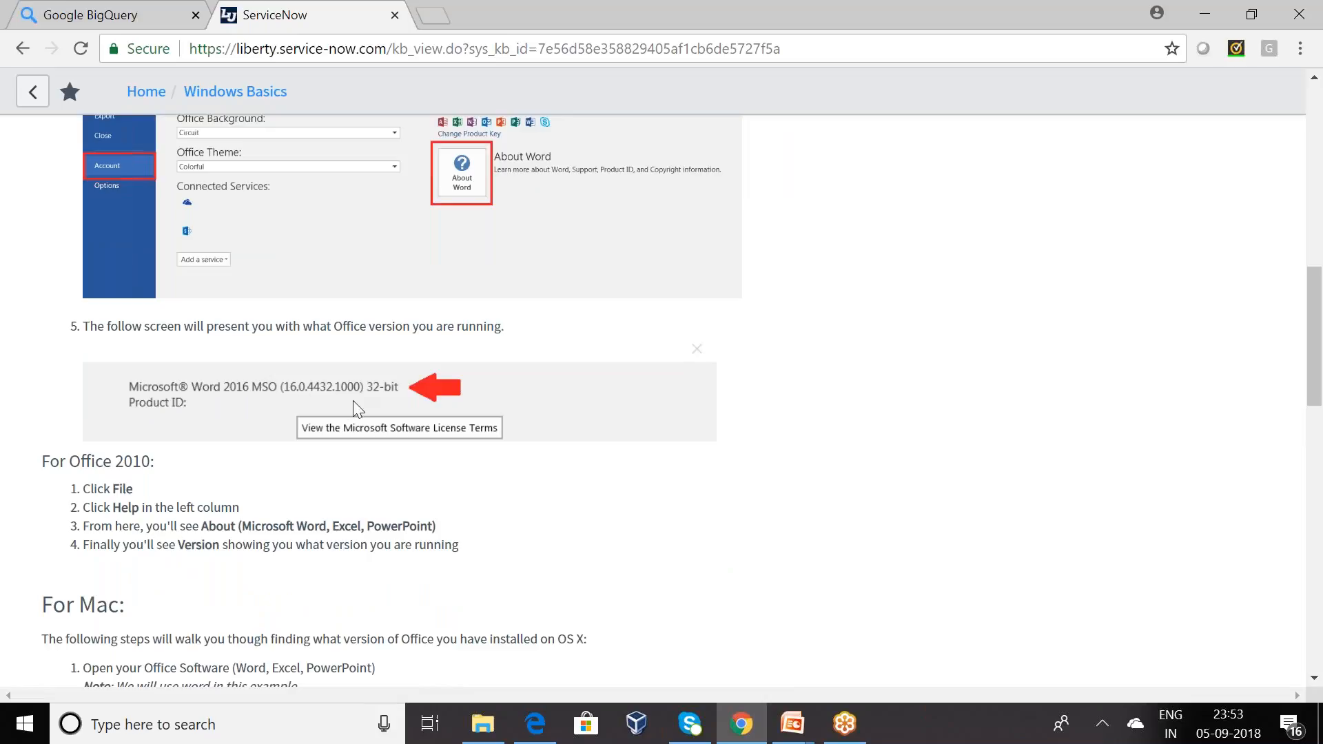
scroll(478, 352, "down", 1)
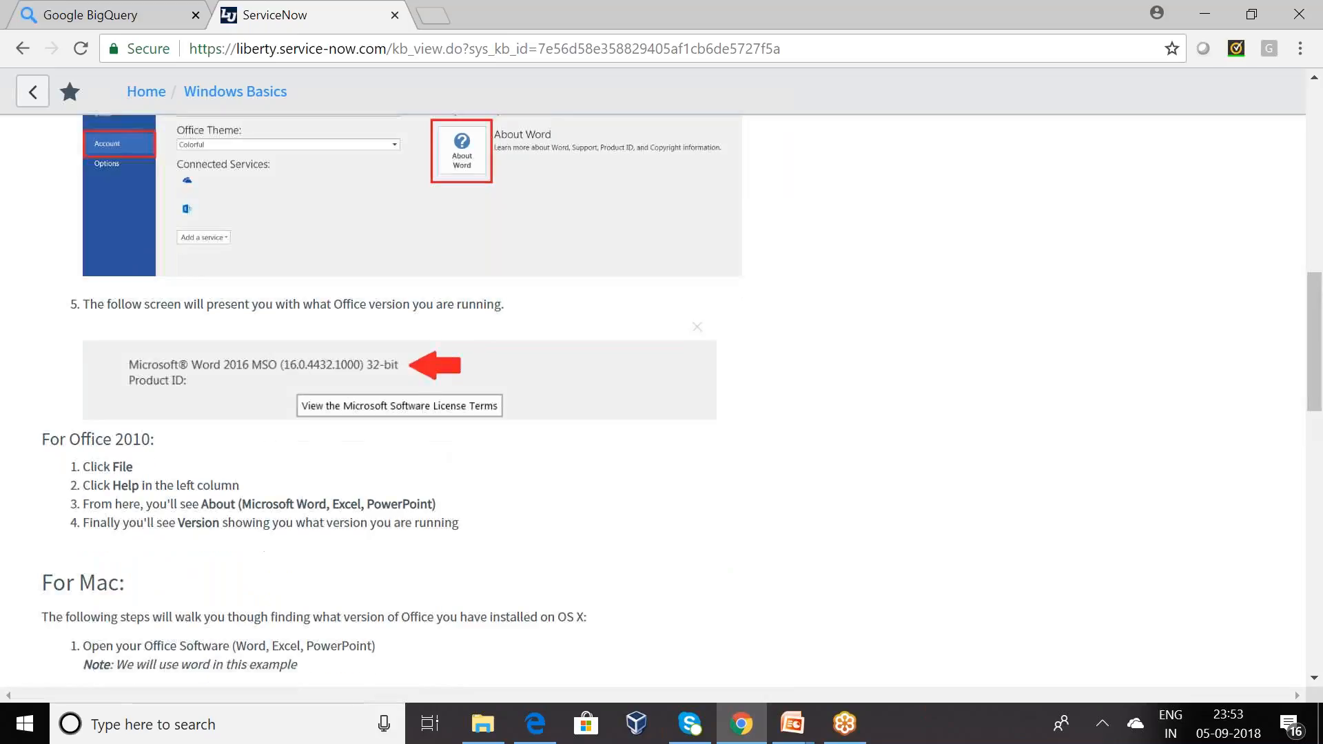
scroll(662, 400, "down", 6)
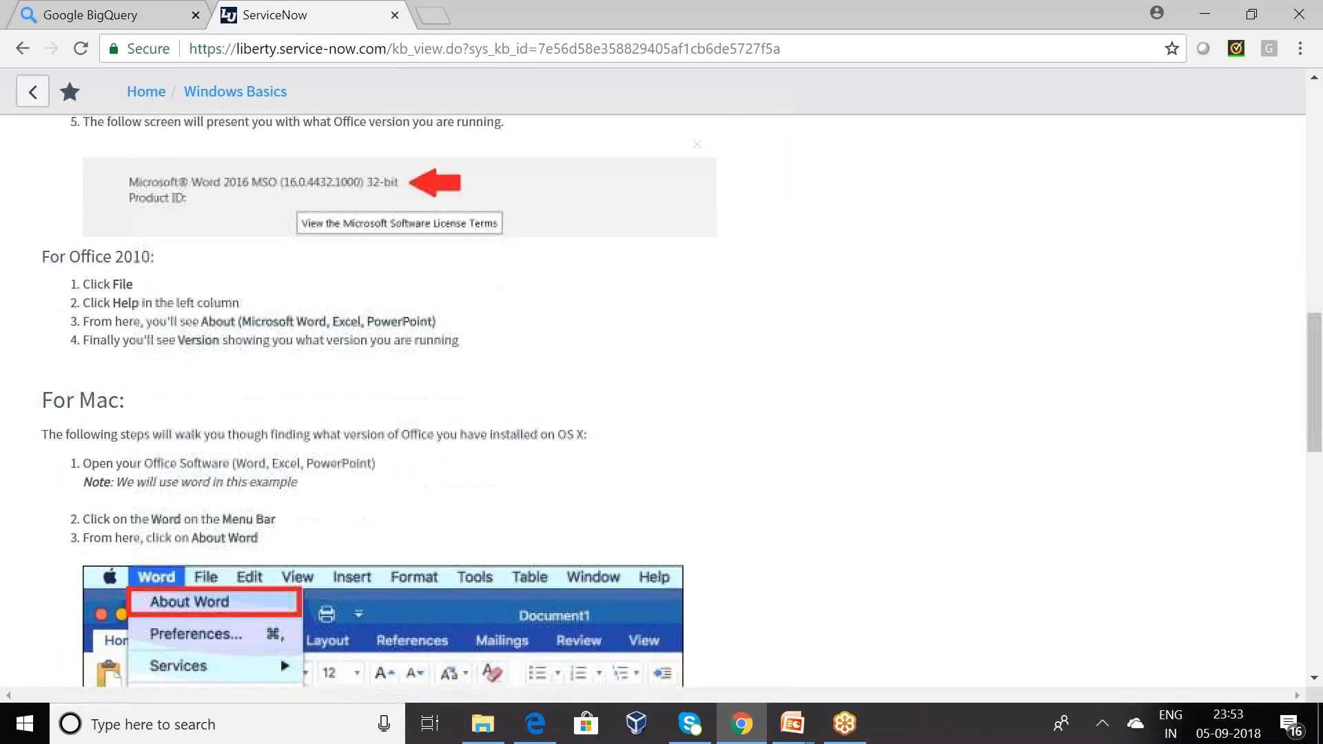
scroll(662, 405, "down", 8)
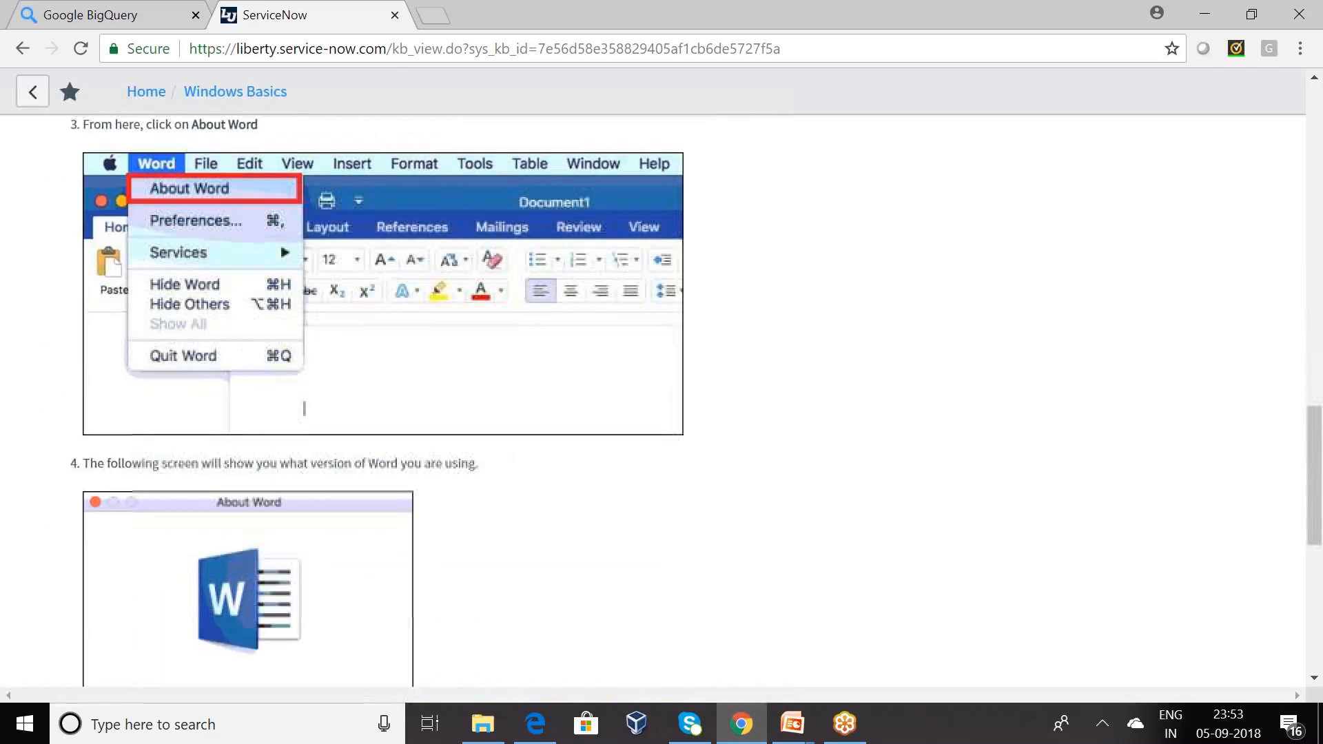
scroll(661, 399, "down", 1)
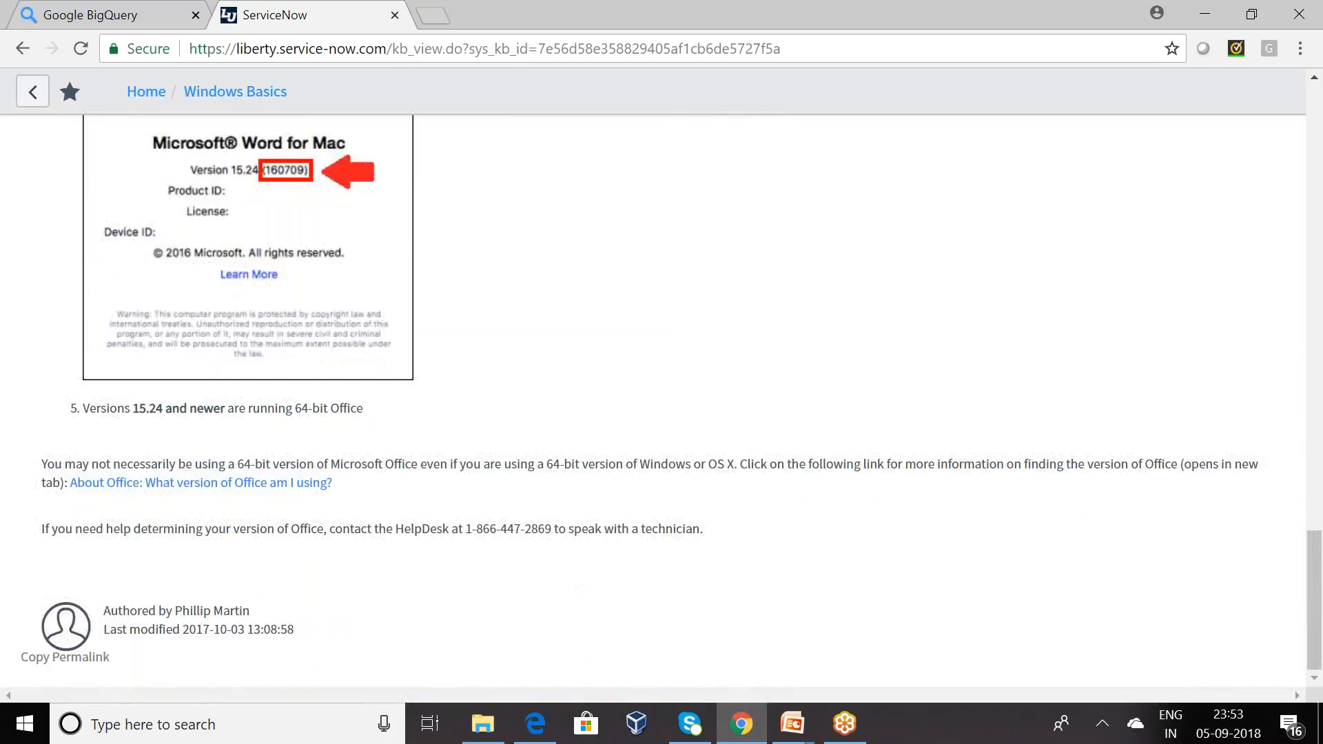
scroll(662, 400, "up", 4)
scroll(662, 400, "up", 15)
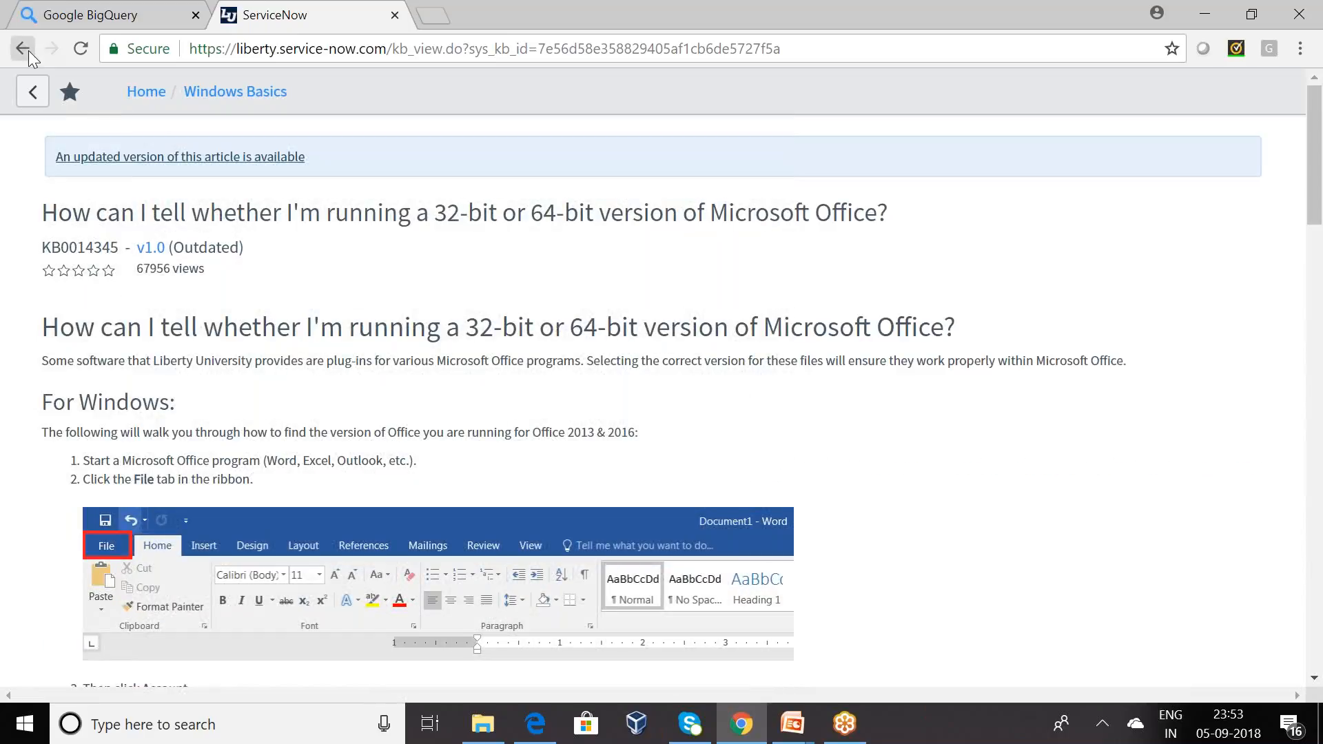
- Return to the tutorial and open the Simba Drivers for Google BigQuery page at the current ODBC driver releases
left_click(28, 51)
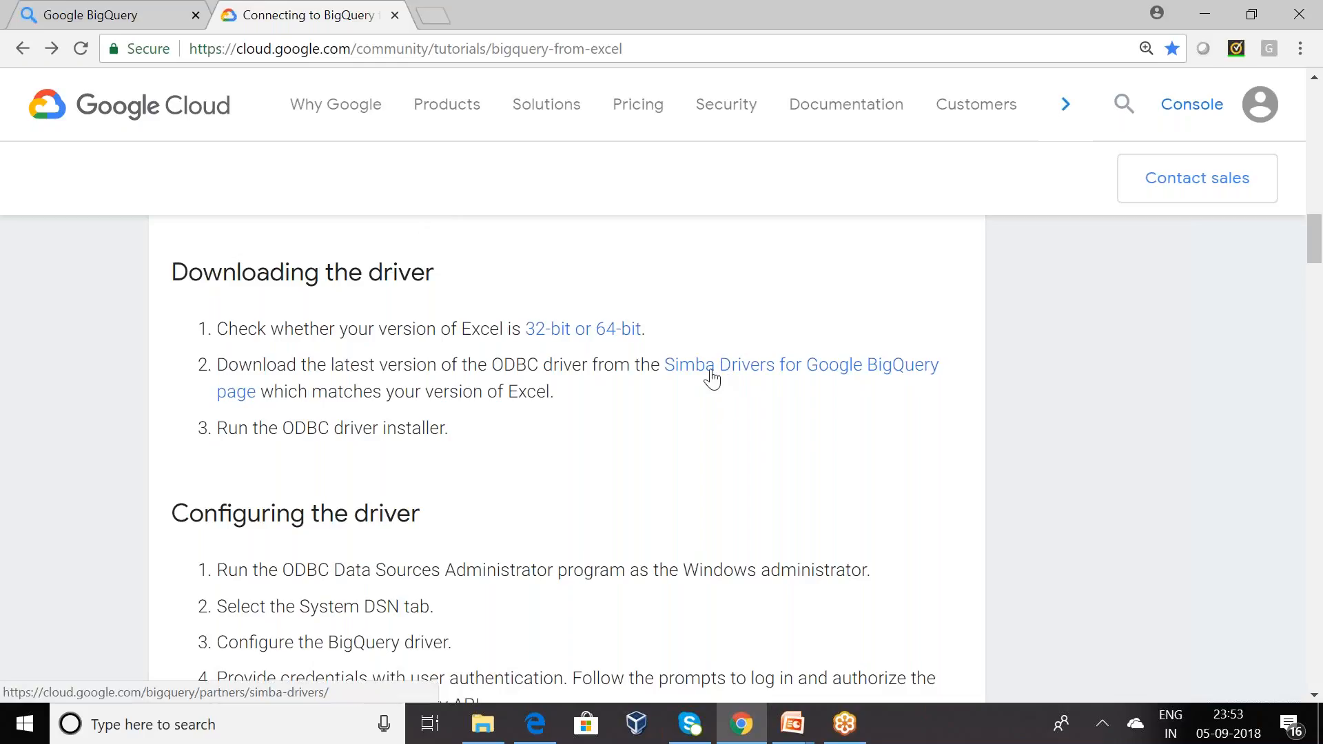
left_click(825, 372)
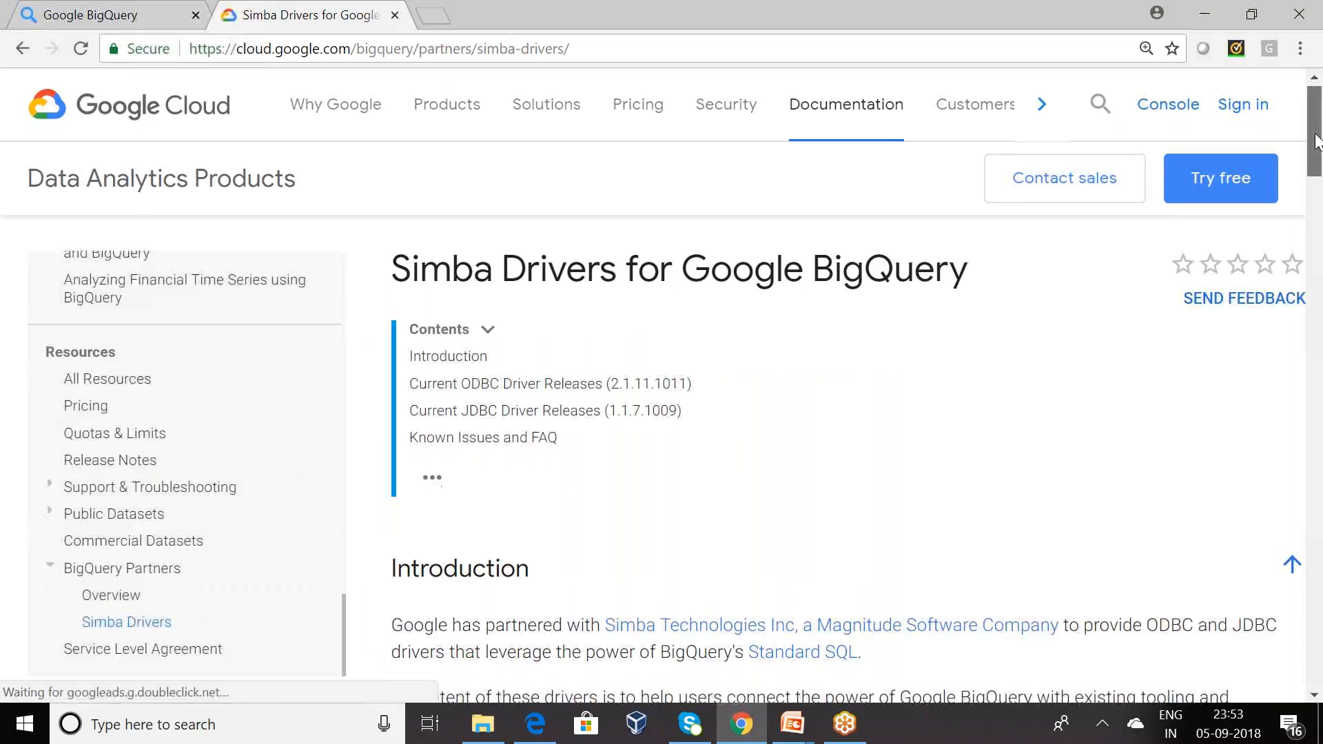
left_click_drag(1317, 141, 1316, 221)
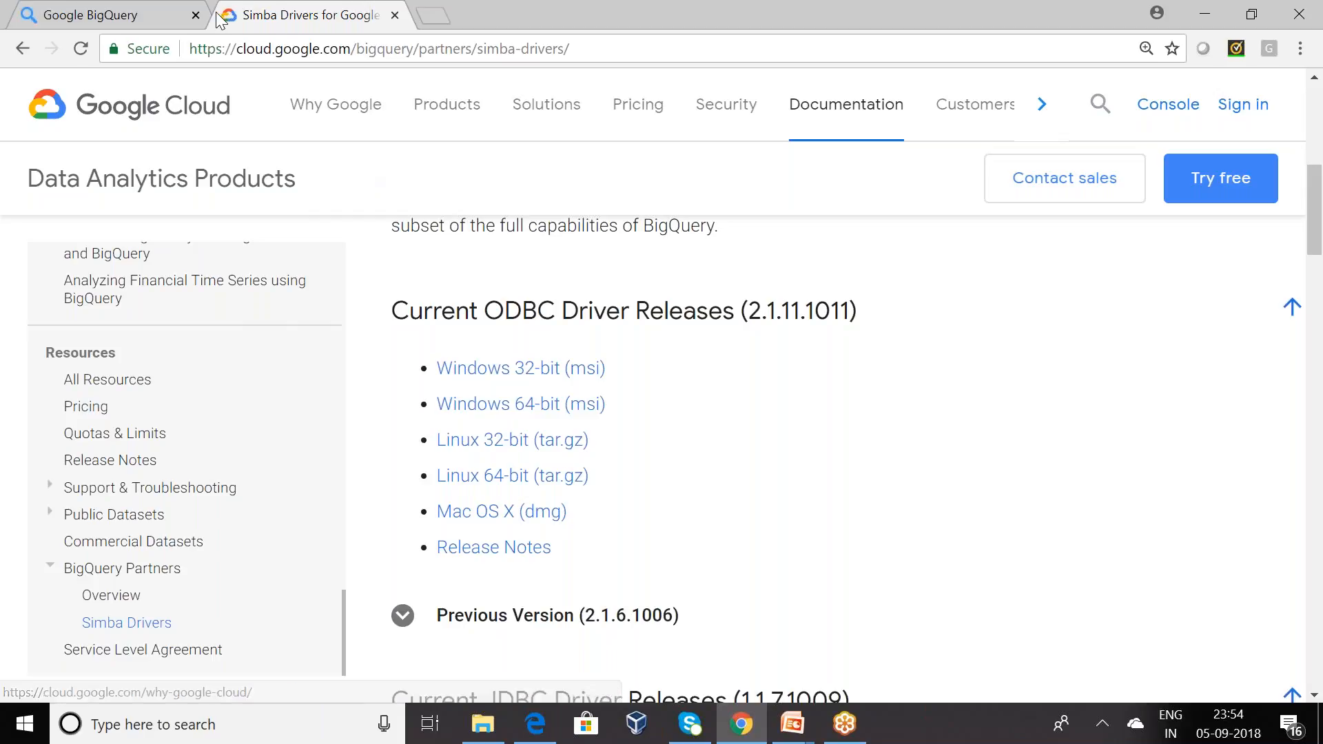
- Switch to the BigQuery-Excel-demo presentation in PowerPoint and play the slides from the current one through the driver setup to the end
mouse_move(793, 724)
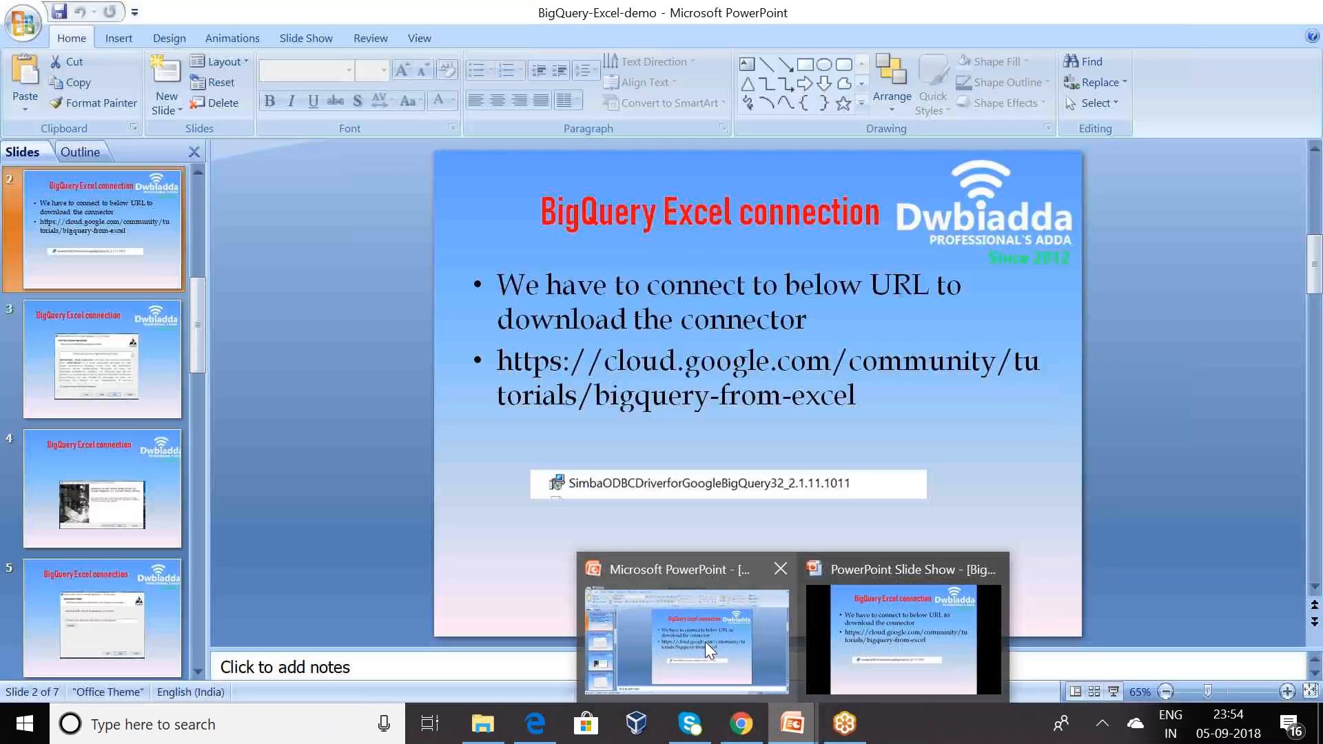
left_click(705, 643)
key("shift+F5")
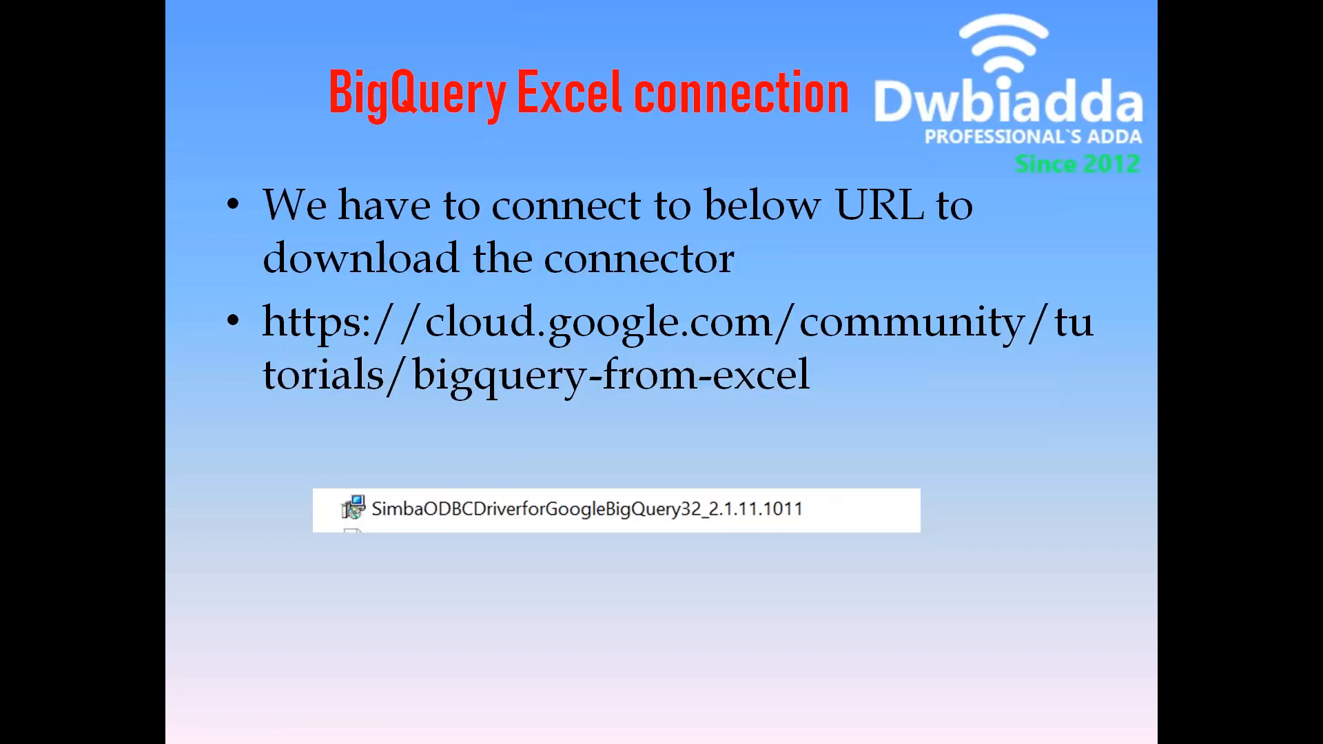
key("Right")
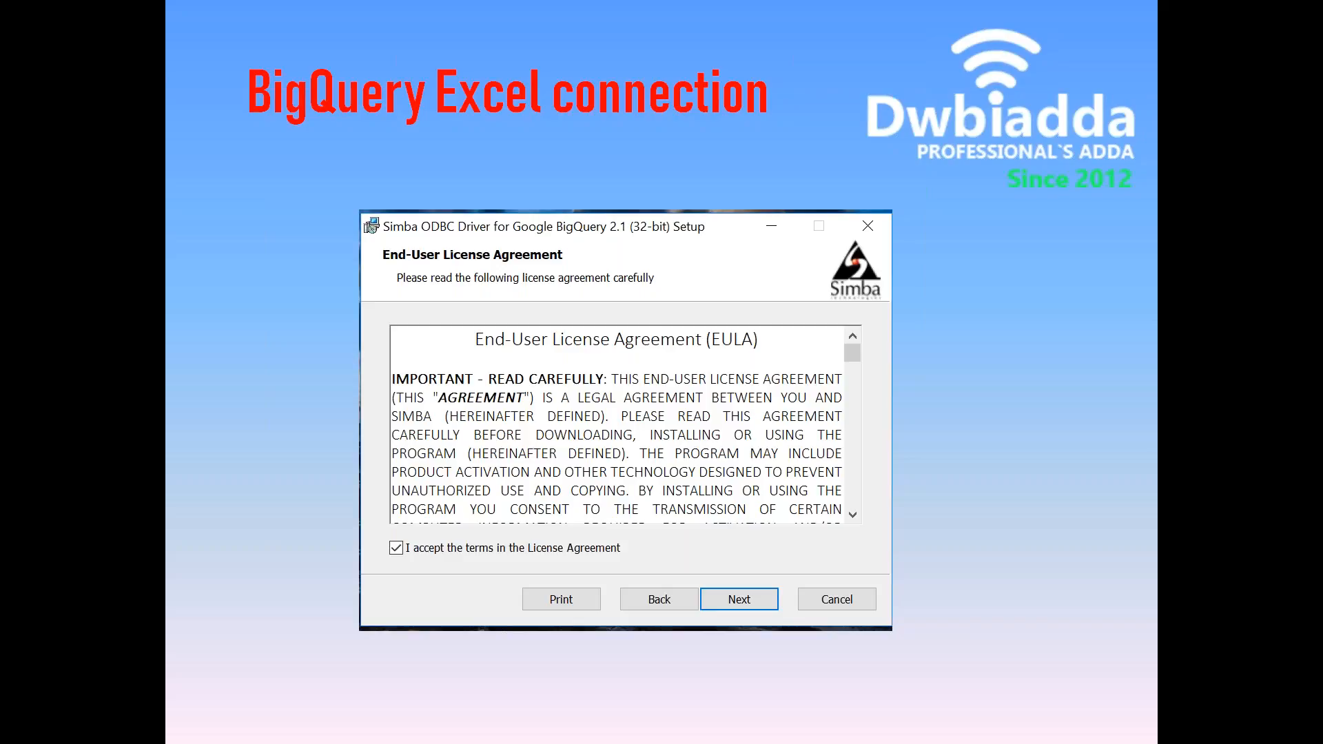
key("Right")
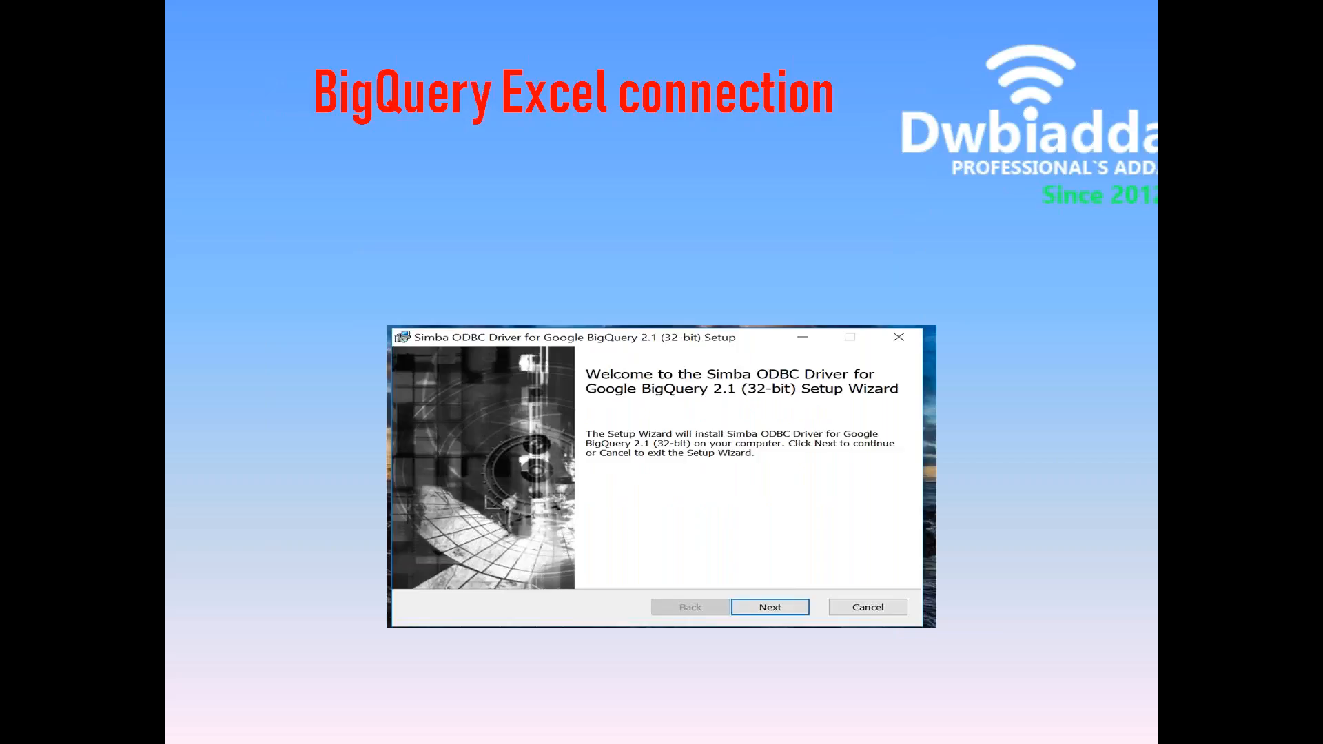
key("Right")
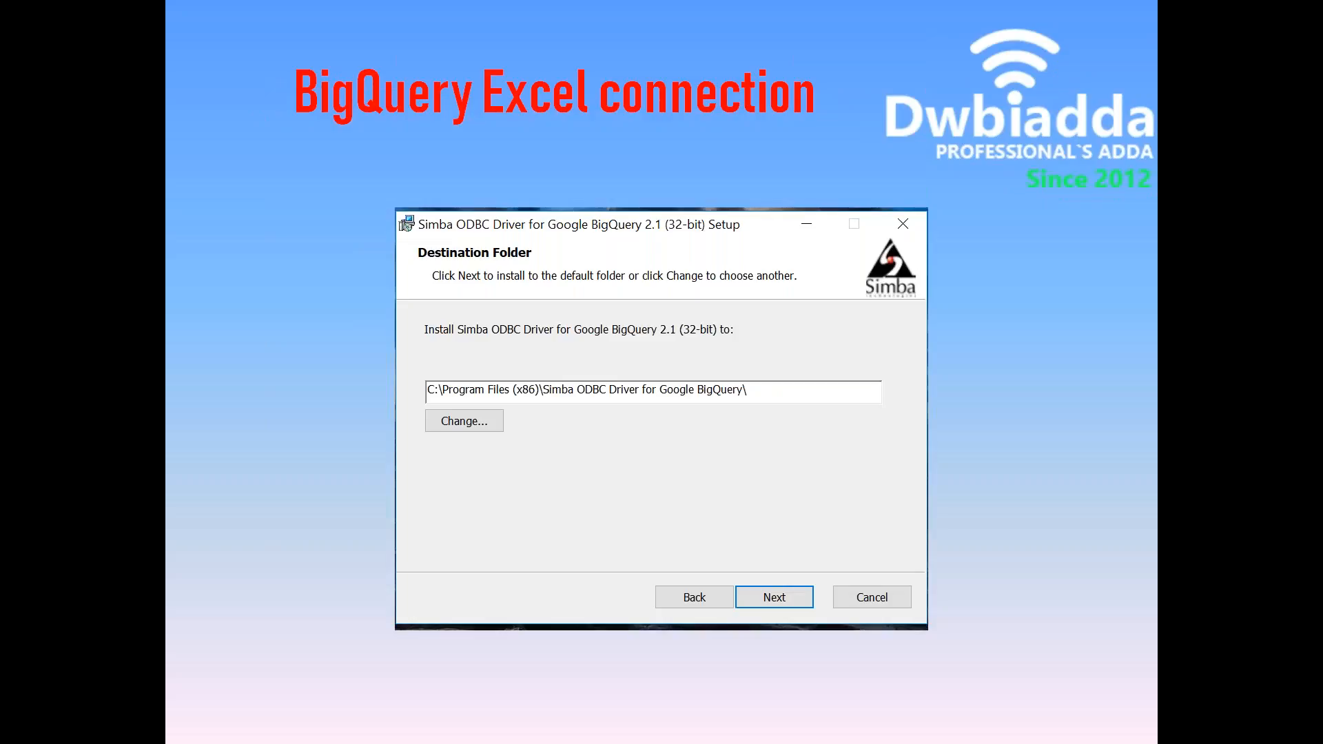
key("Right")
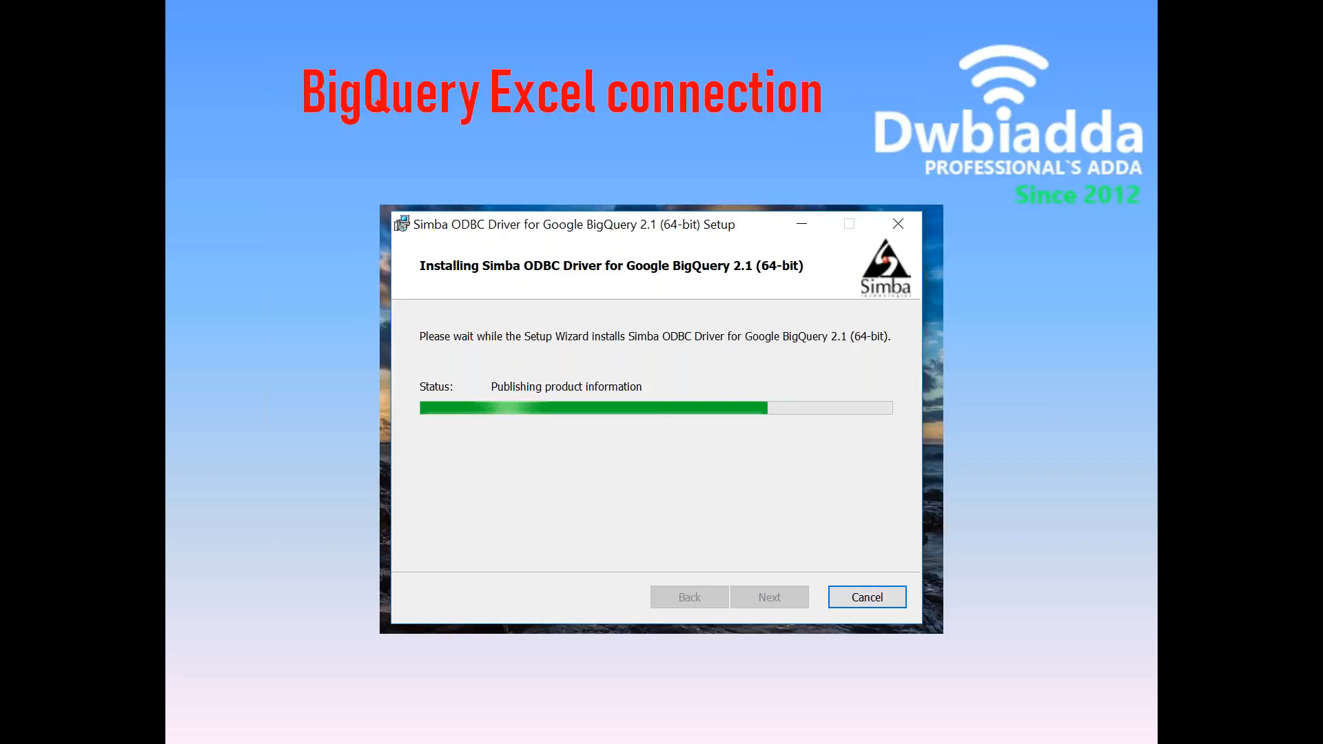
key("Right")
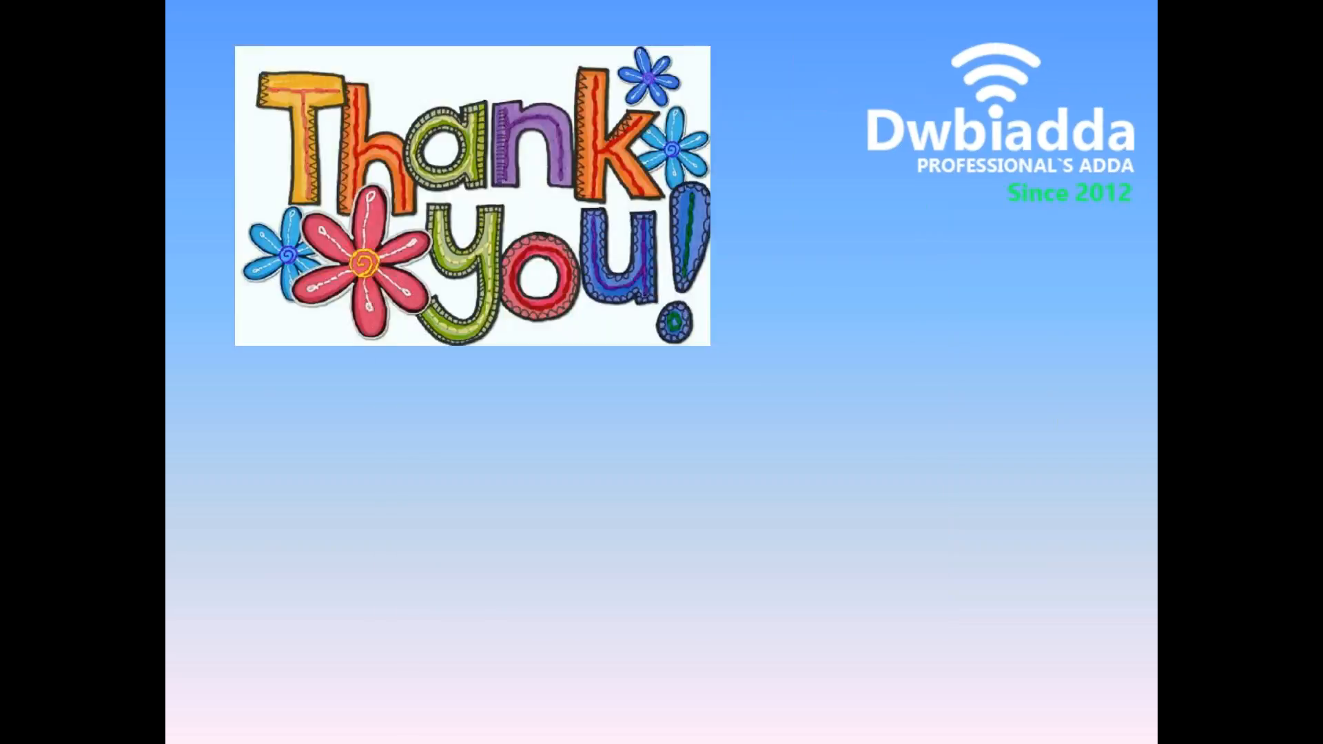
- Switch back to Chrome and bring up the Google BigQuery query page
key("alt+Tab")
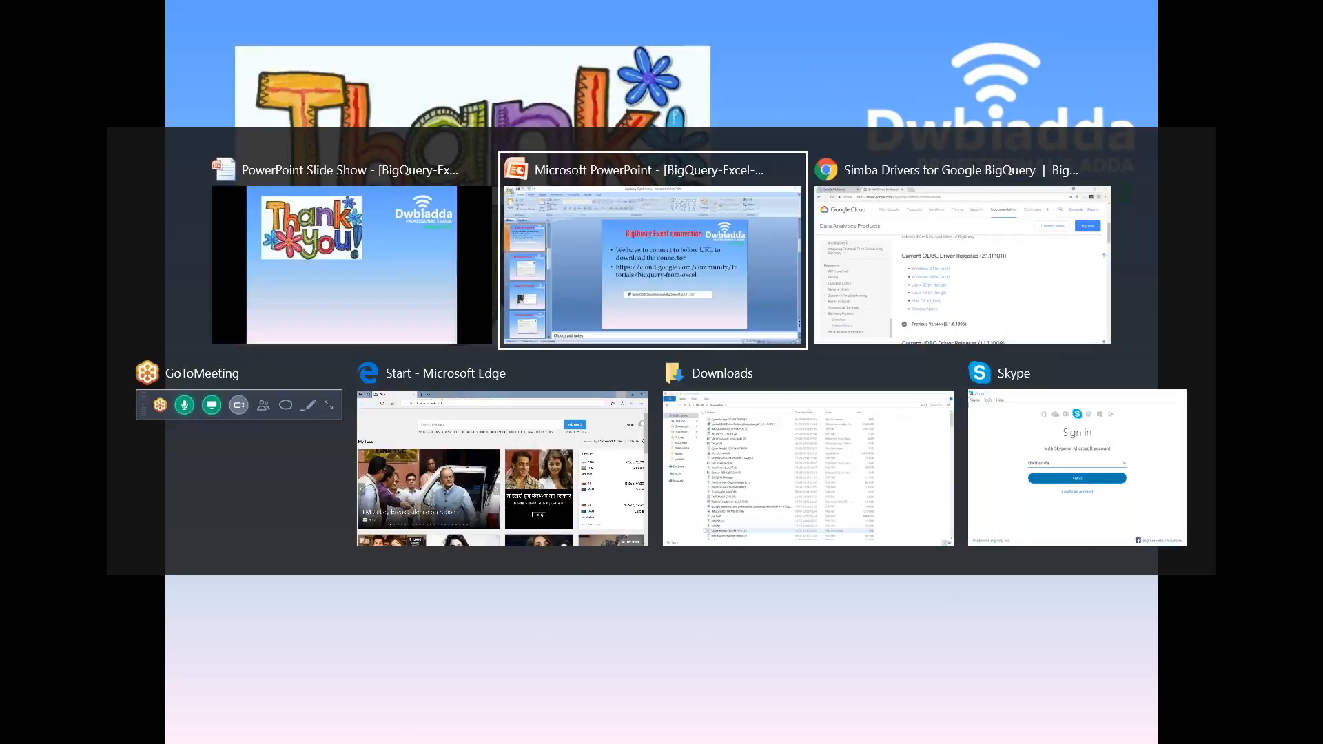
key("alt+Tab")
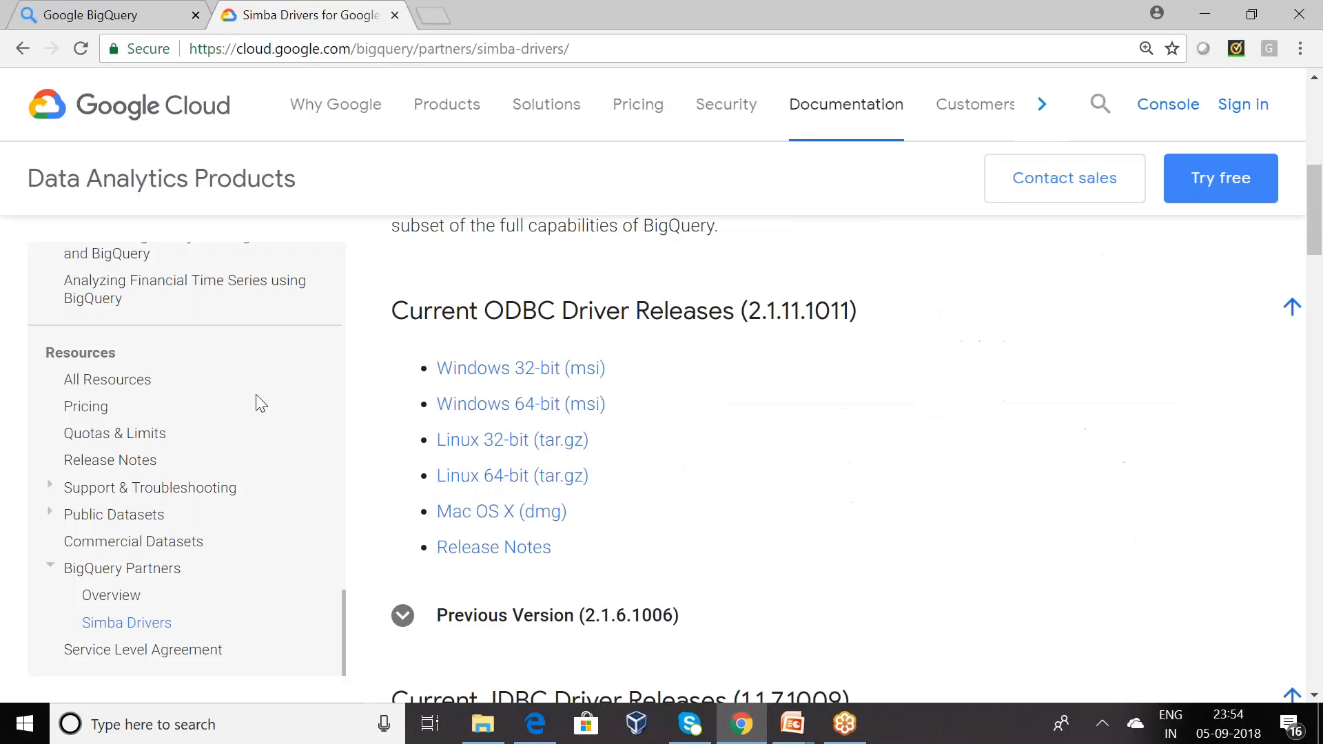
left_click(112, 23)
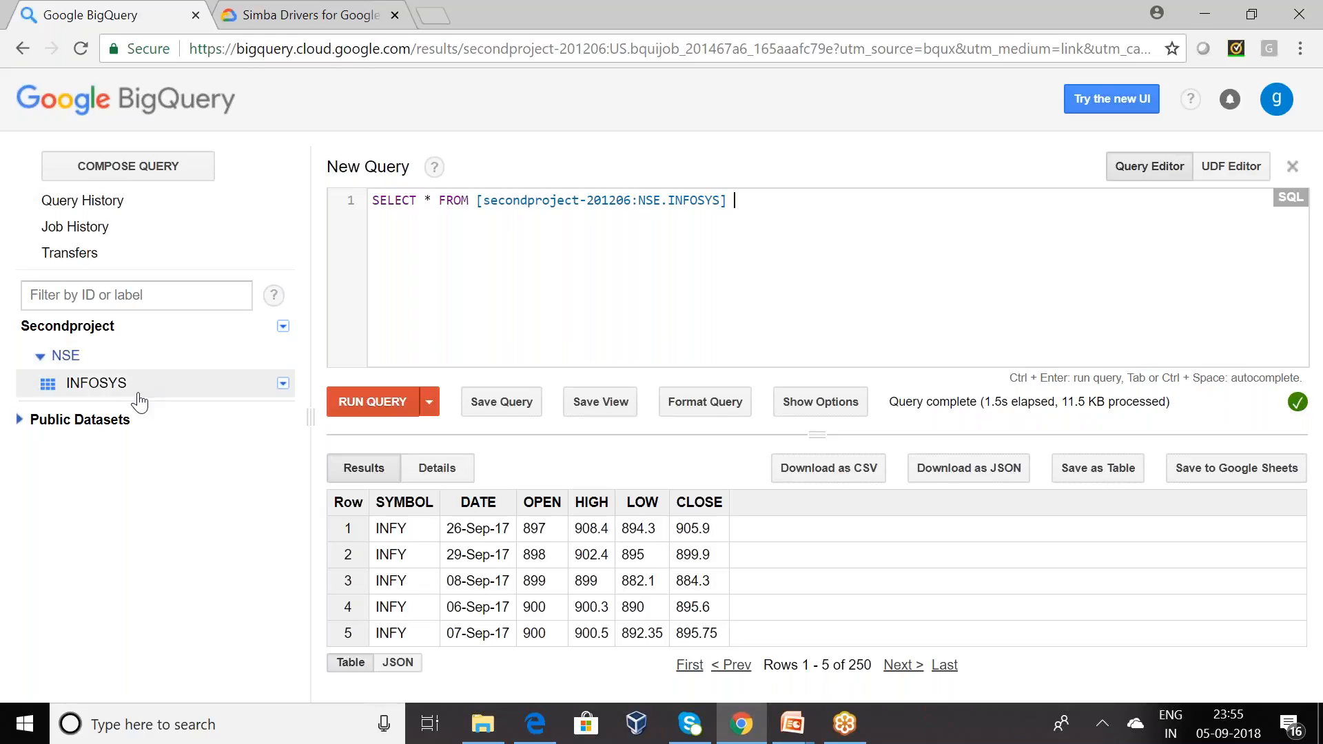
- Run the query SELECT * FROM [secondproject-201206:NSE.INFOSYS], dismiss the Google sign-in window, and run the query again
left_click(371, 401)
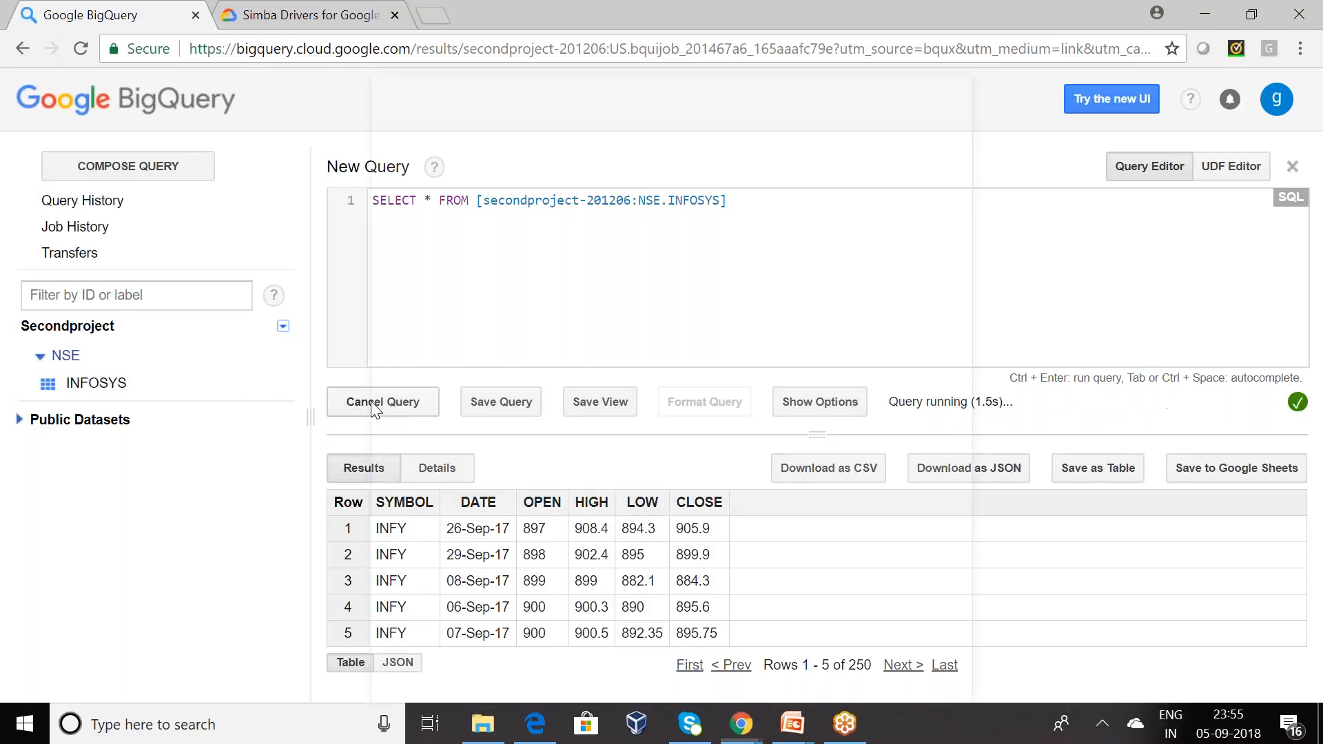
left_click(968, 78)
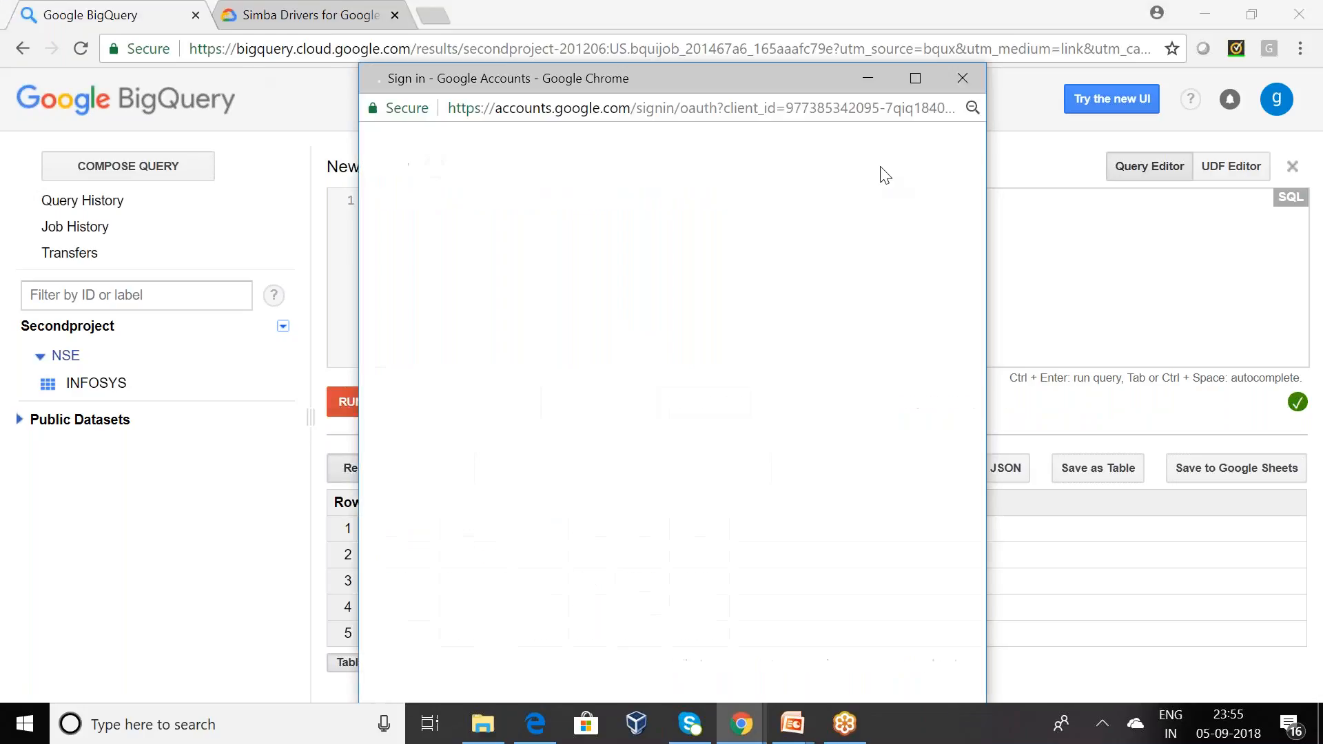
left_click(861, 80)
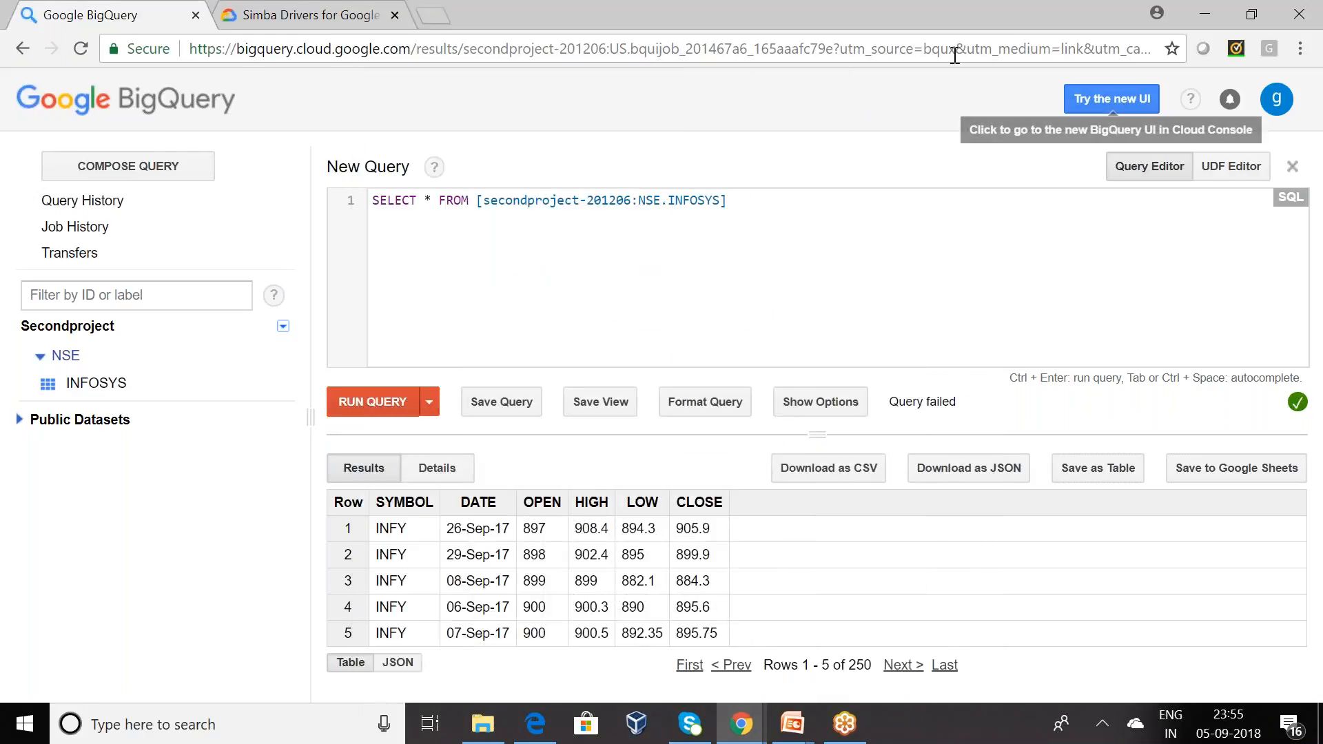
left_click(740, 207)
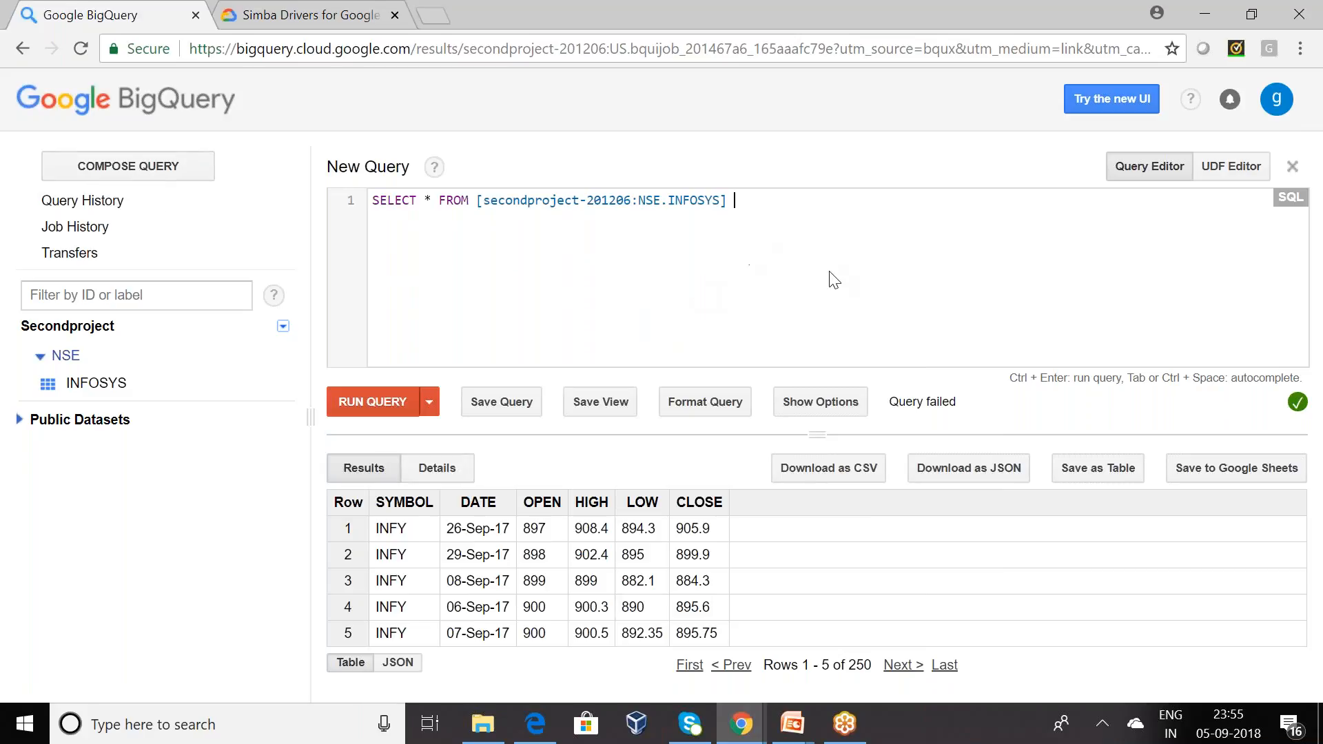
left_click(379, 400)
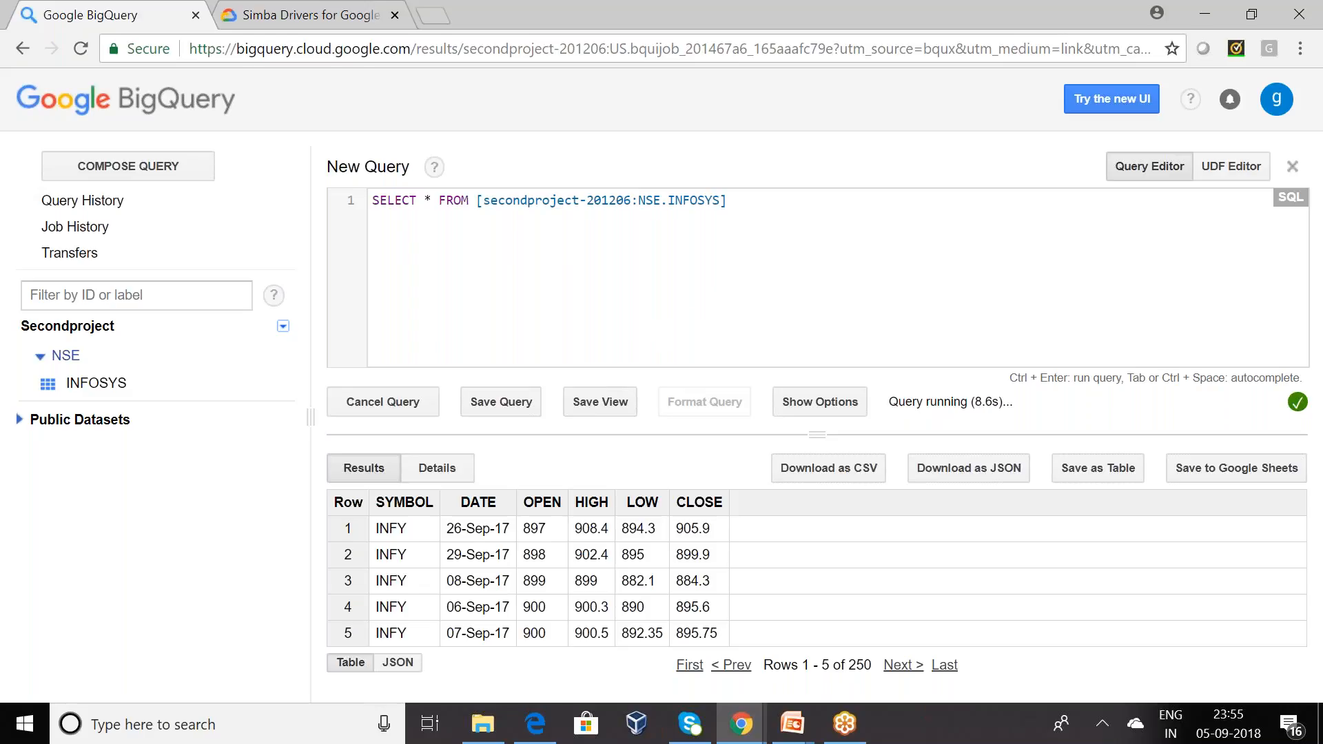
- Launch Microsoft Office Excel 2007 and start the Data Connection Wizard for external data in the blank workbook
left_click(23, 727)
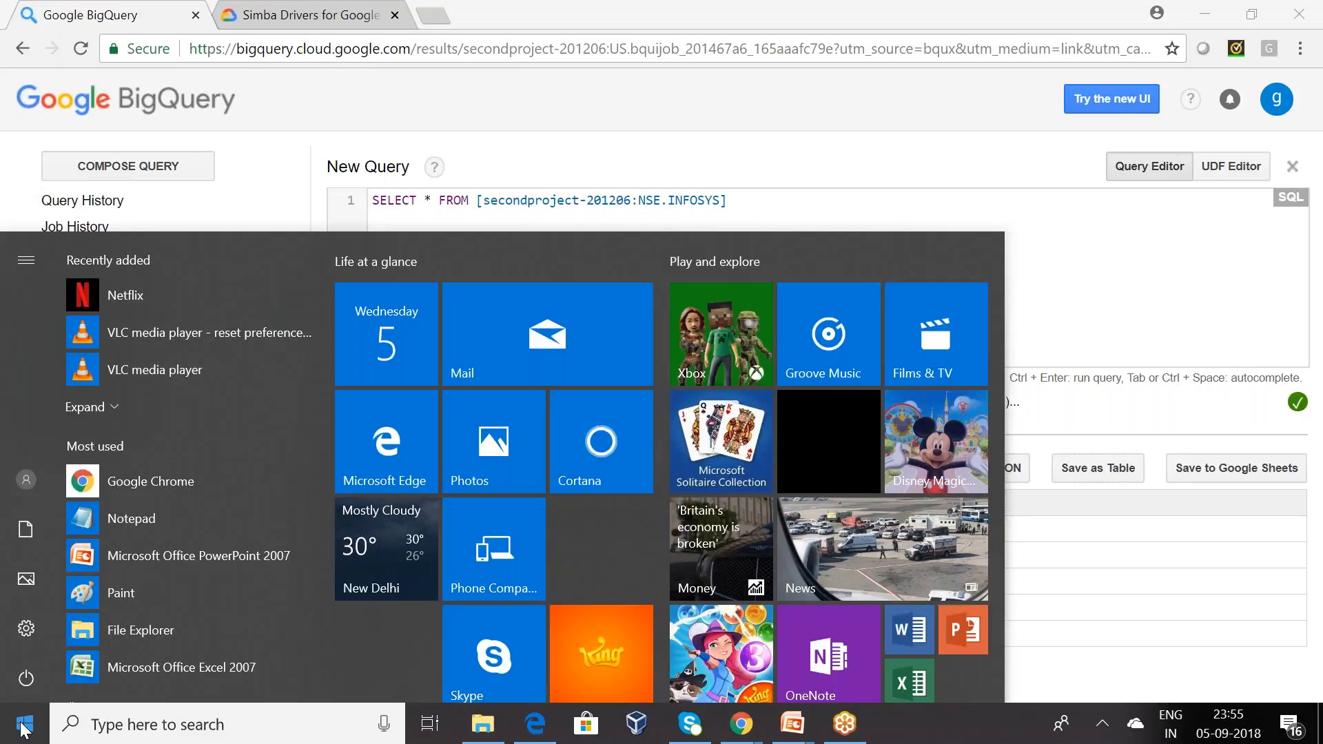
left_click(213, 668)
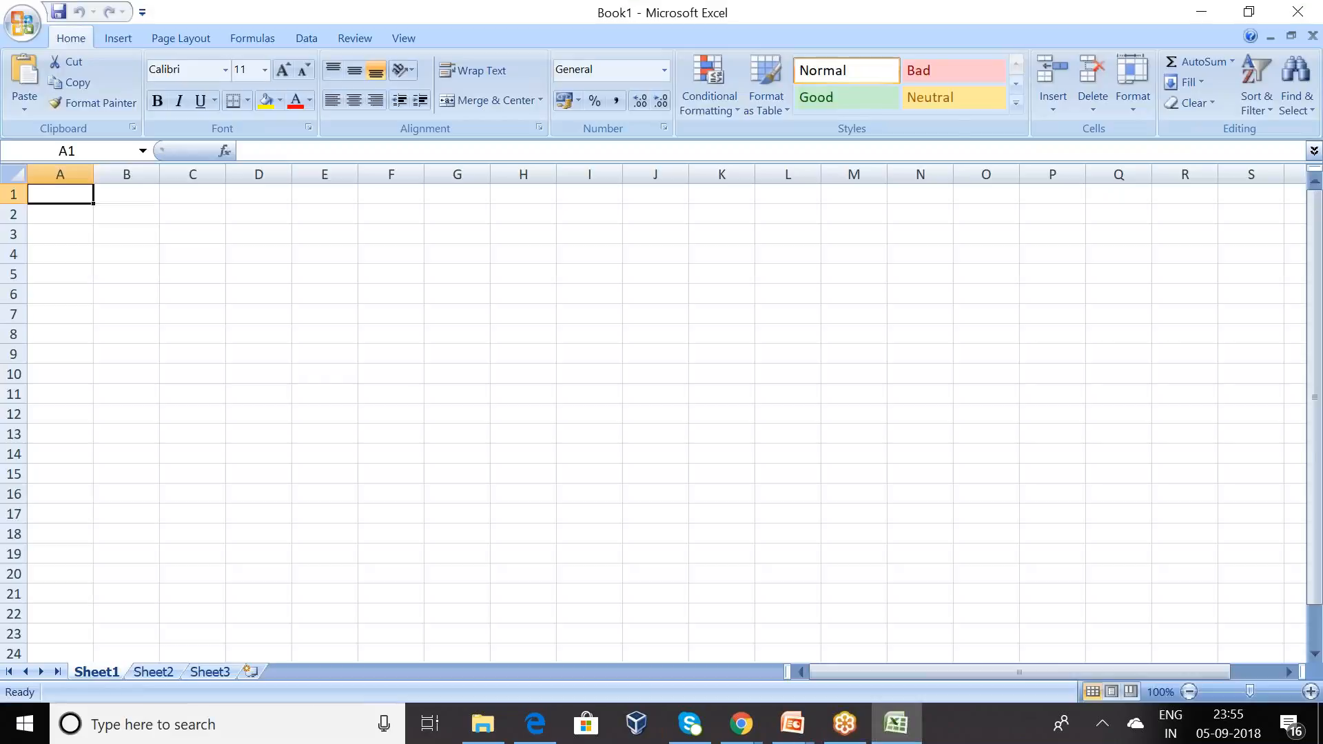
left_click(308, 41)
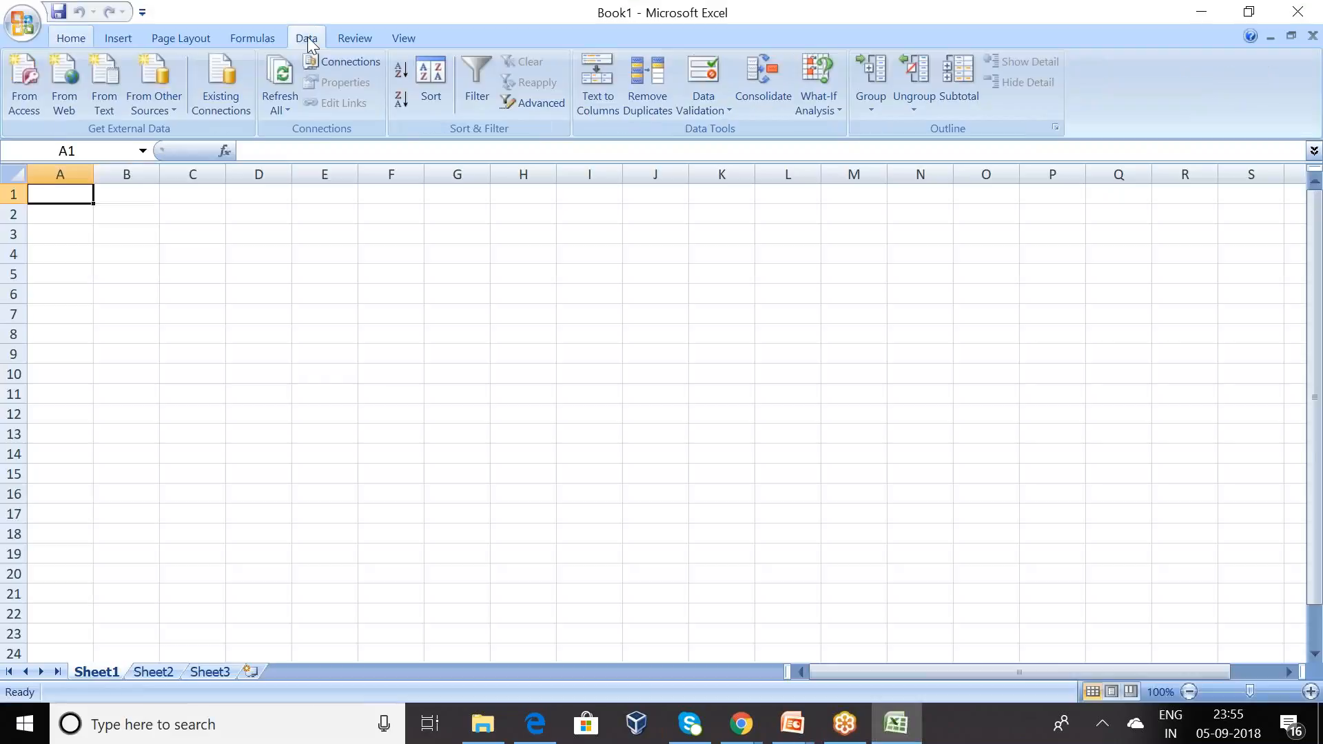
left_click(172, 109)
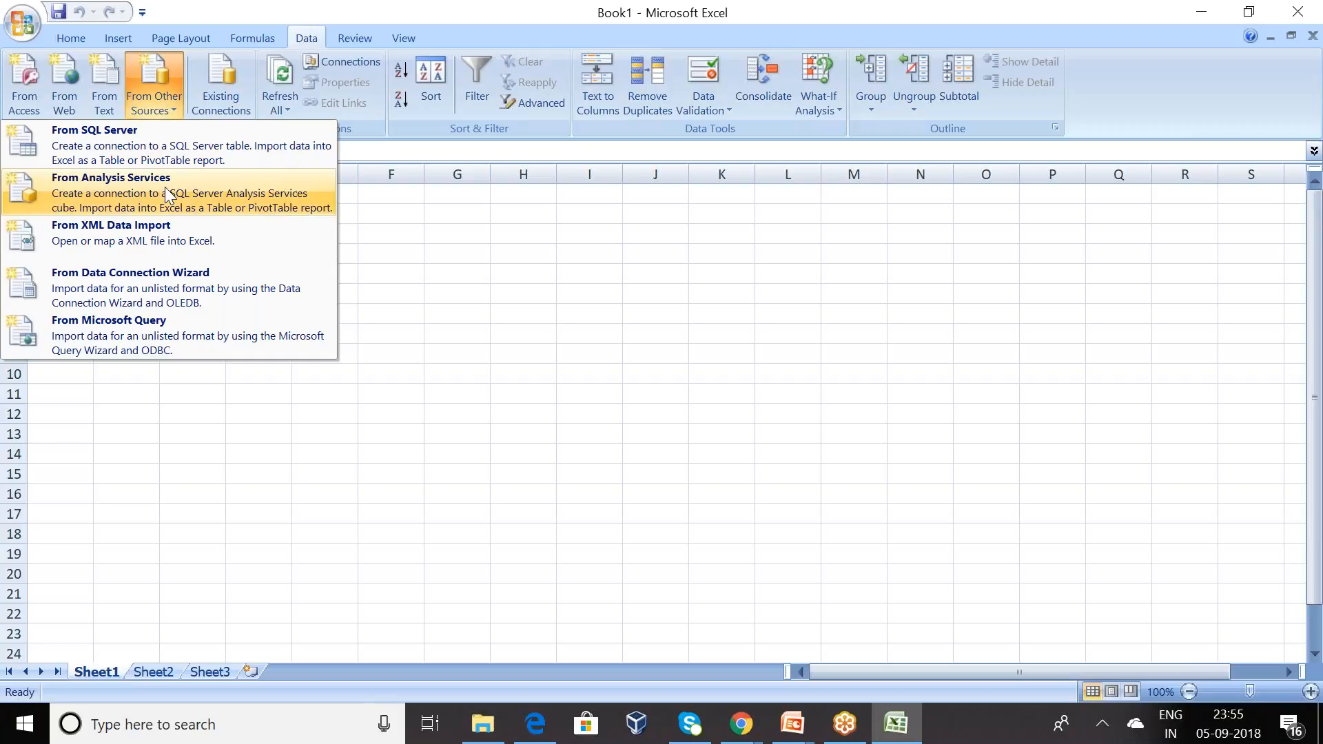
left_click(159, 292)
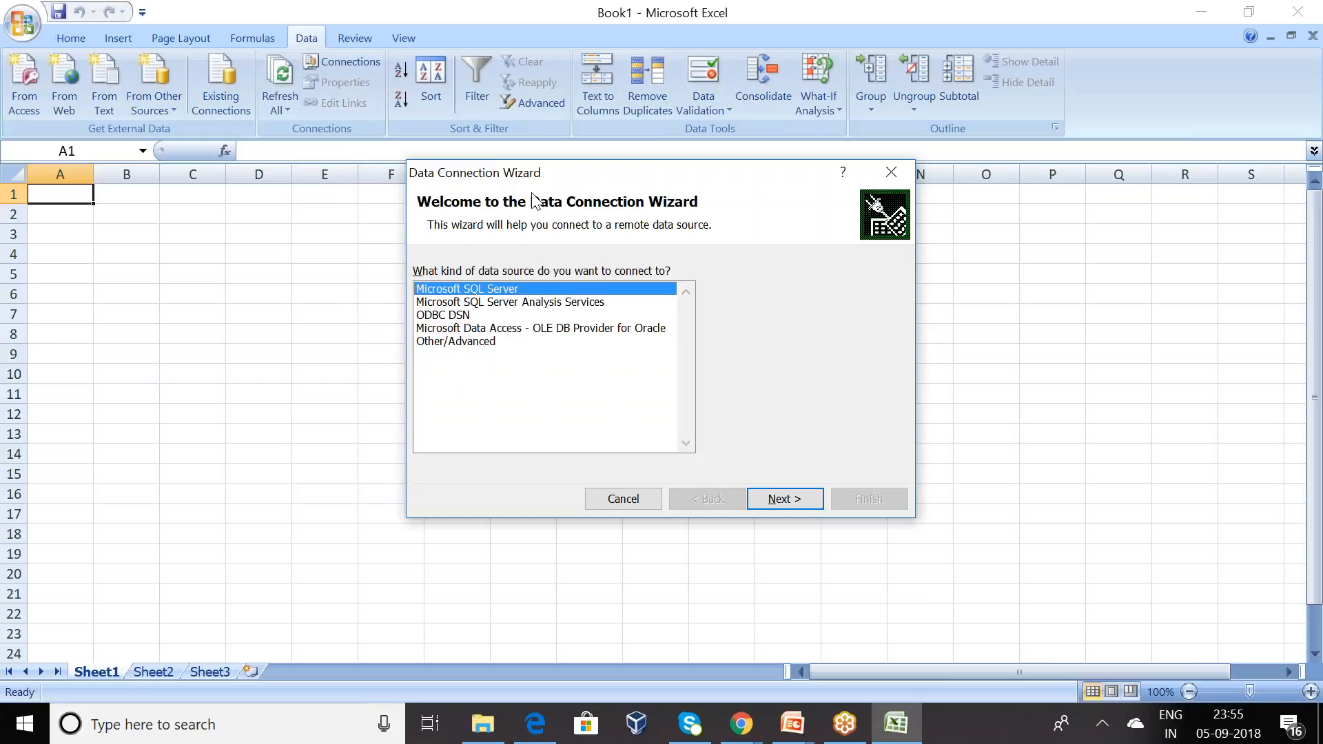
- Choose ODBC DSN as the kind of data source and connect to the Google BigQuery data source
left_click(458, 318)
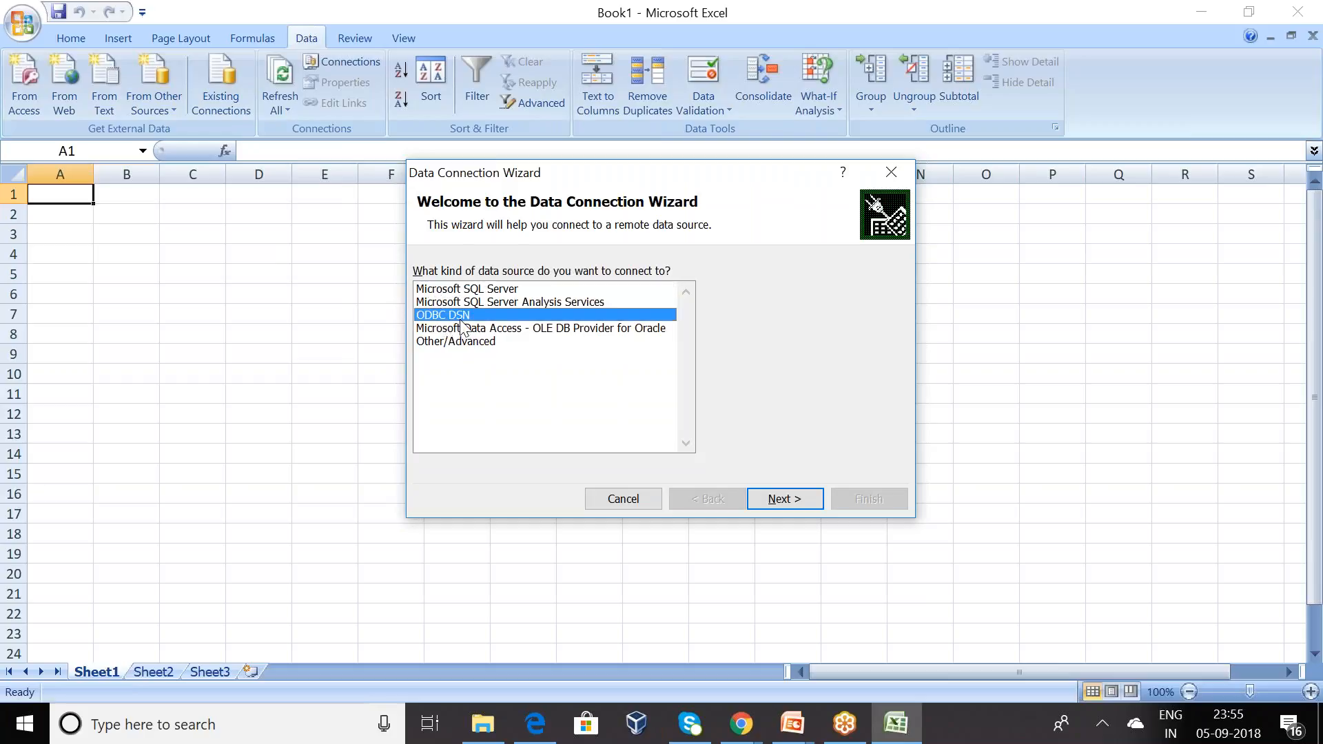
left_click(783, 502)
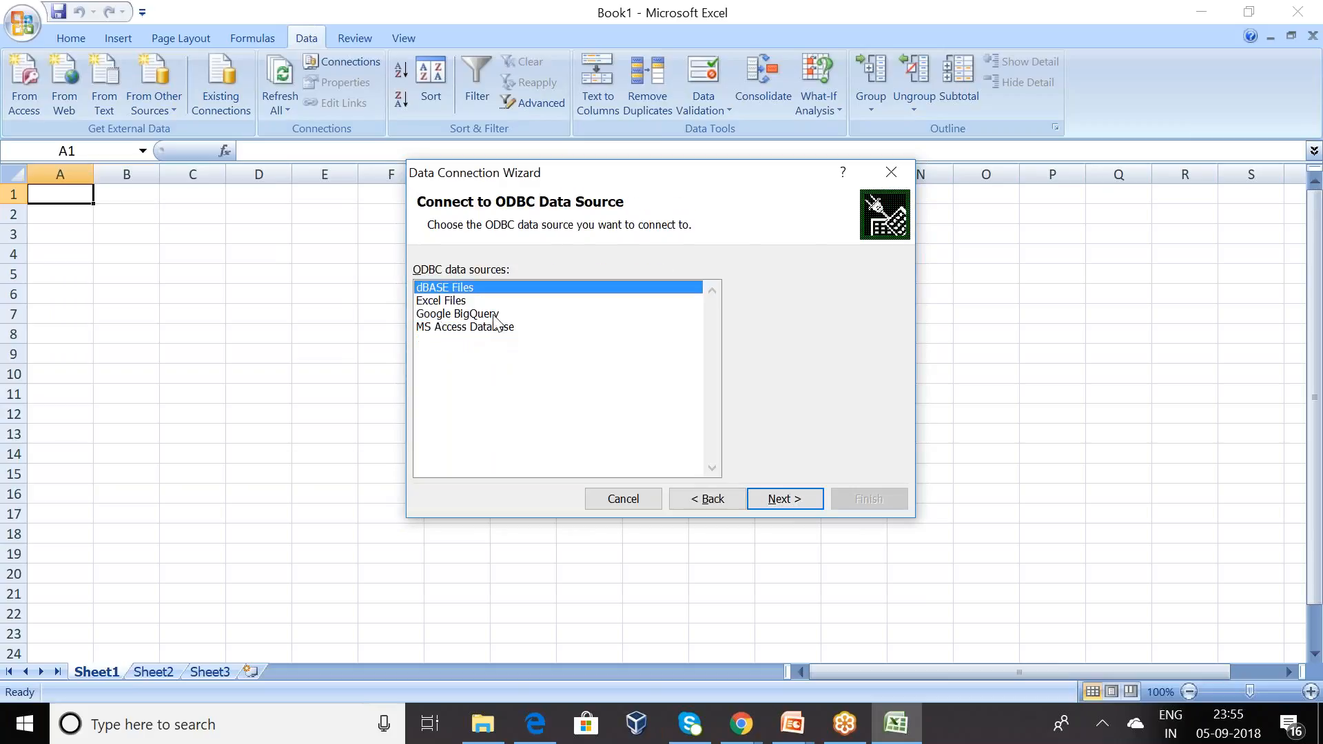
left_click(485, 316)
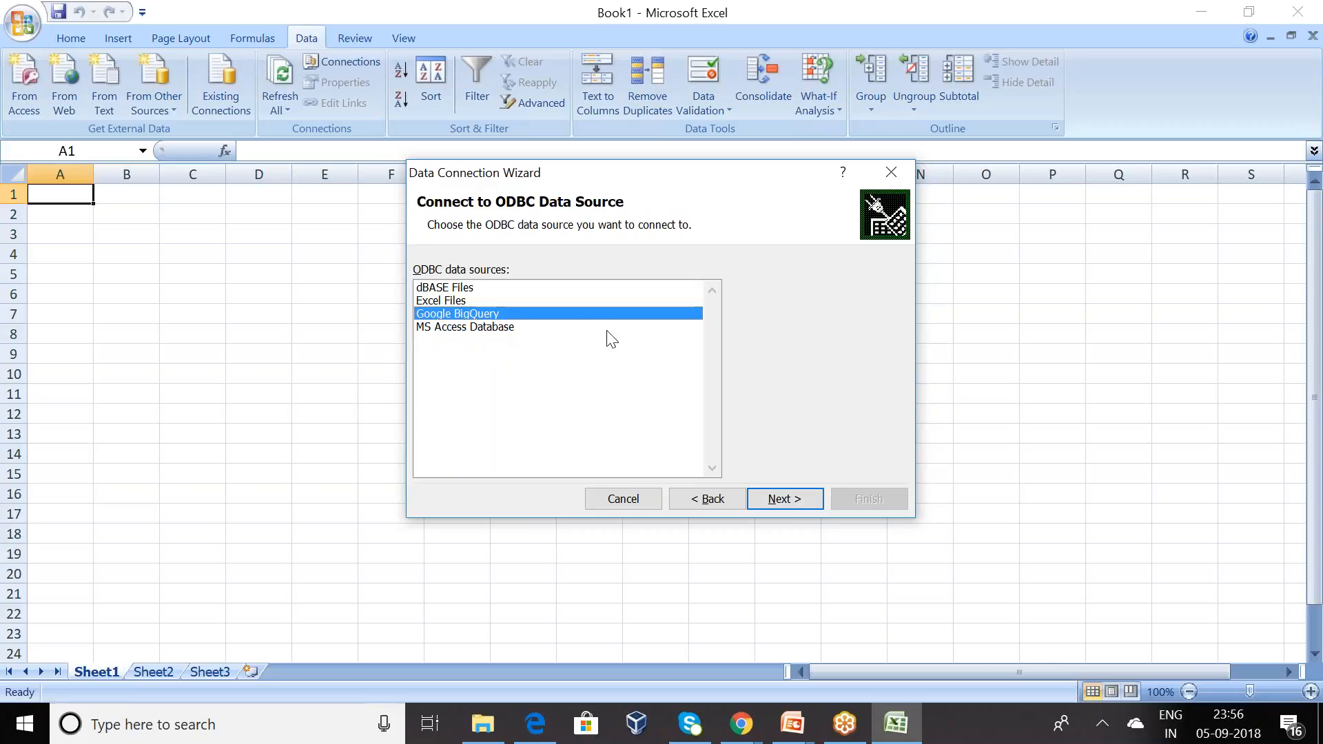
left_click(786, 503)
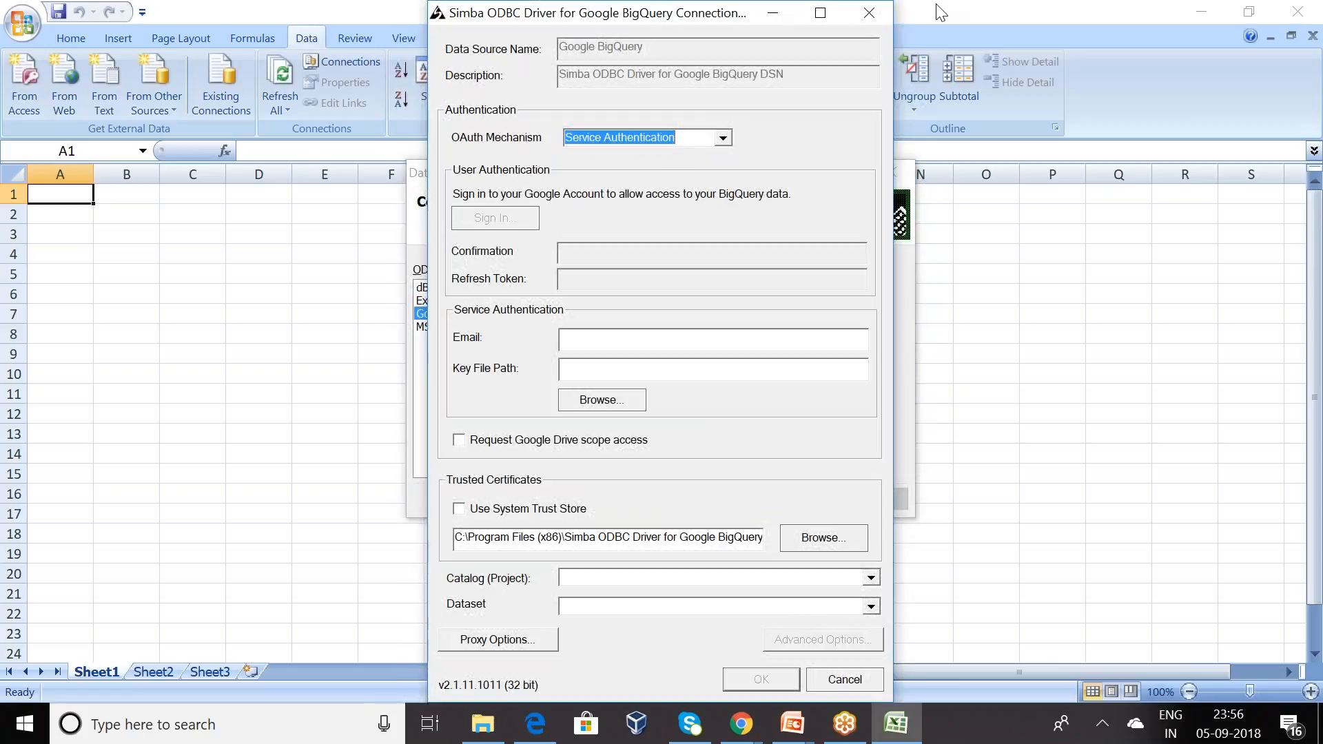
- Set the OAuth mechanism of the Simba ODBC driver connection to User Authentication
left_click(1031, 27)
left_click(542, 17)
left_click(1061, 115)
left_click(478, 105)
left_click(723, 140)
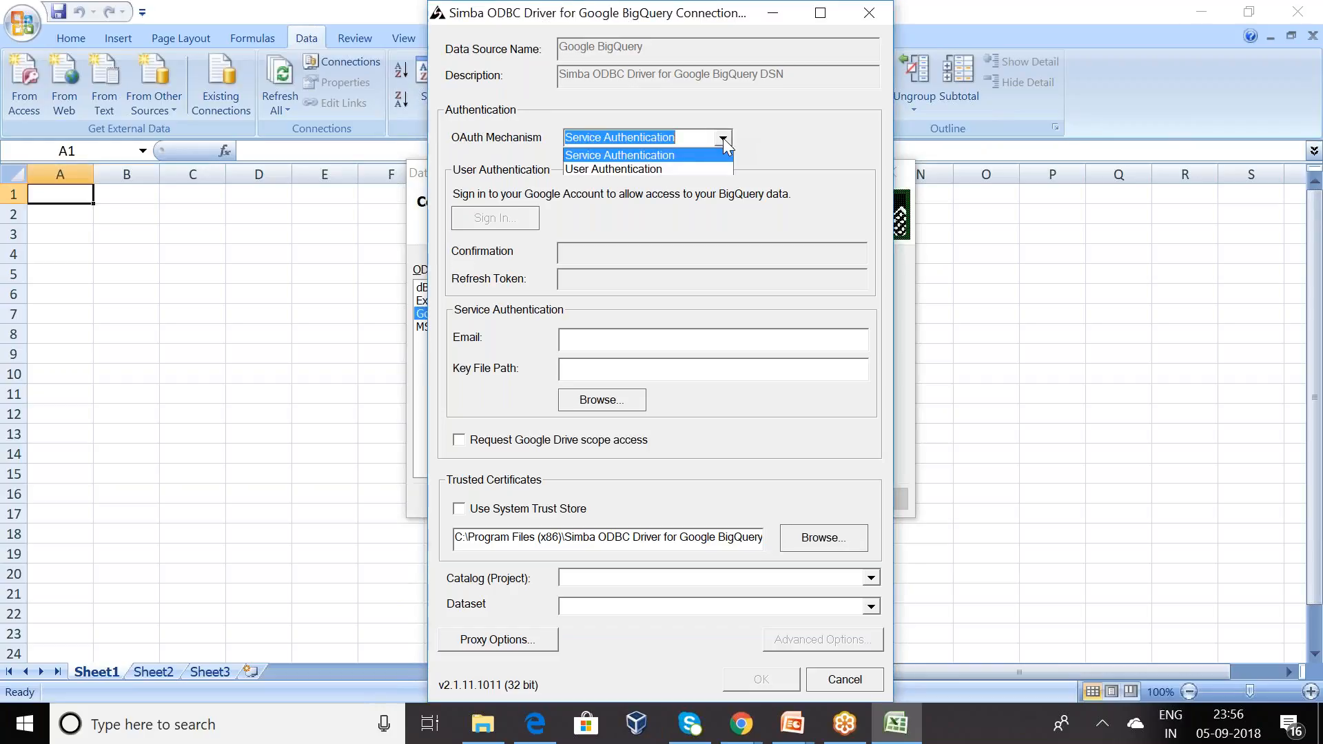
left_click(673, 171)
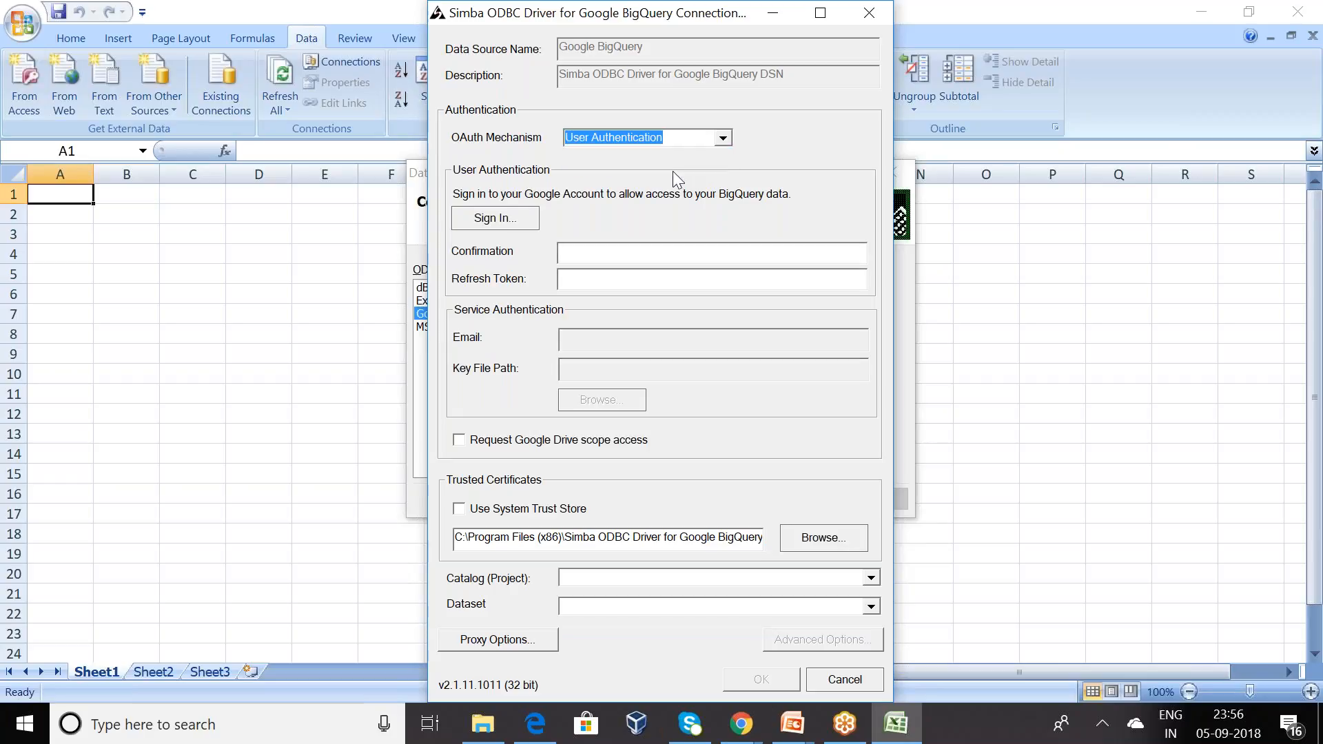
- Sign in with the existing Google account and allow BigQuery Client Tools to access it
left_click(508, 219)
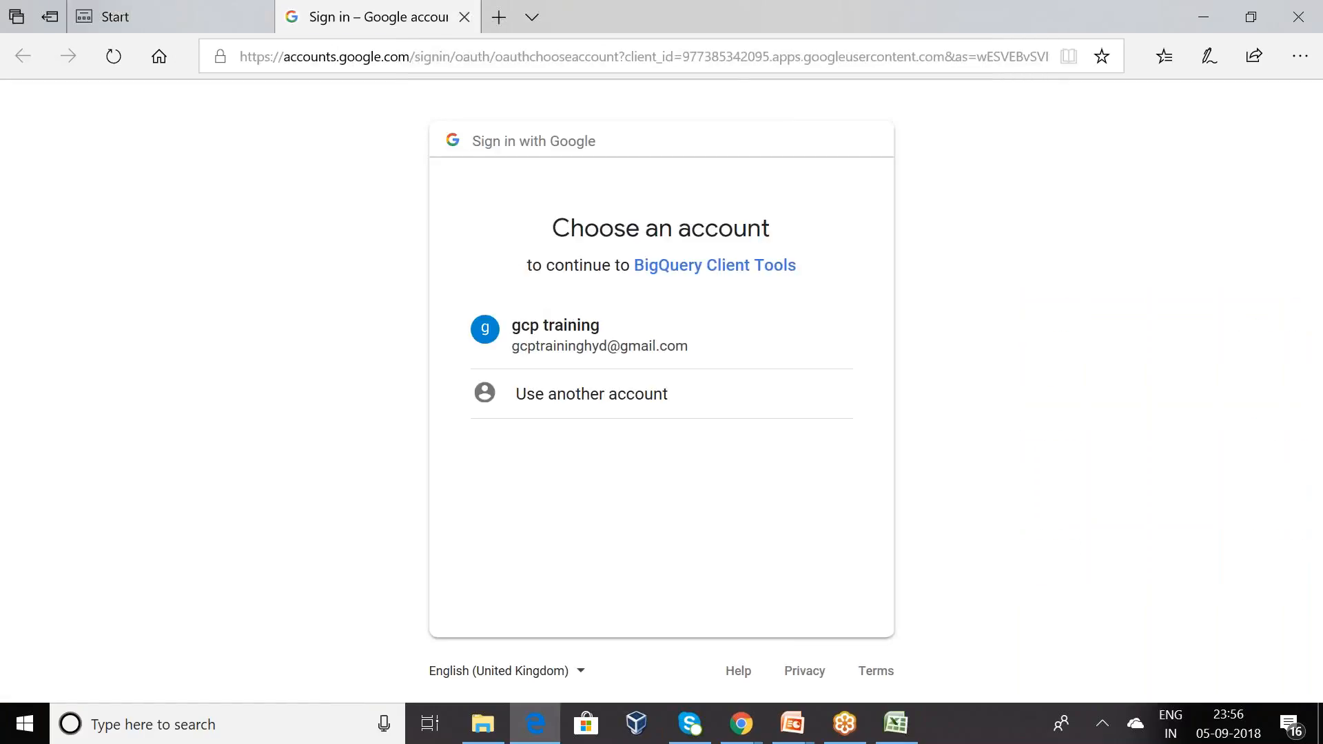
left_click(564, 354)
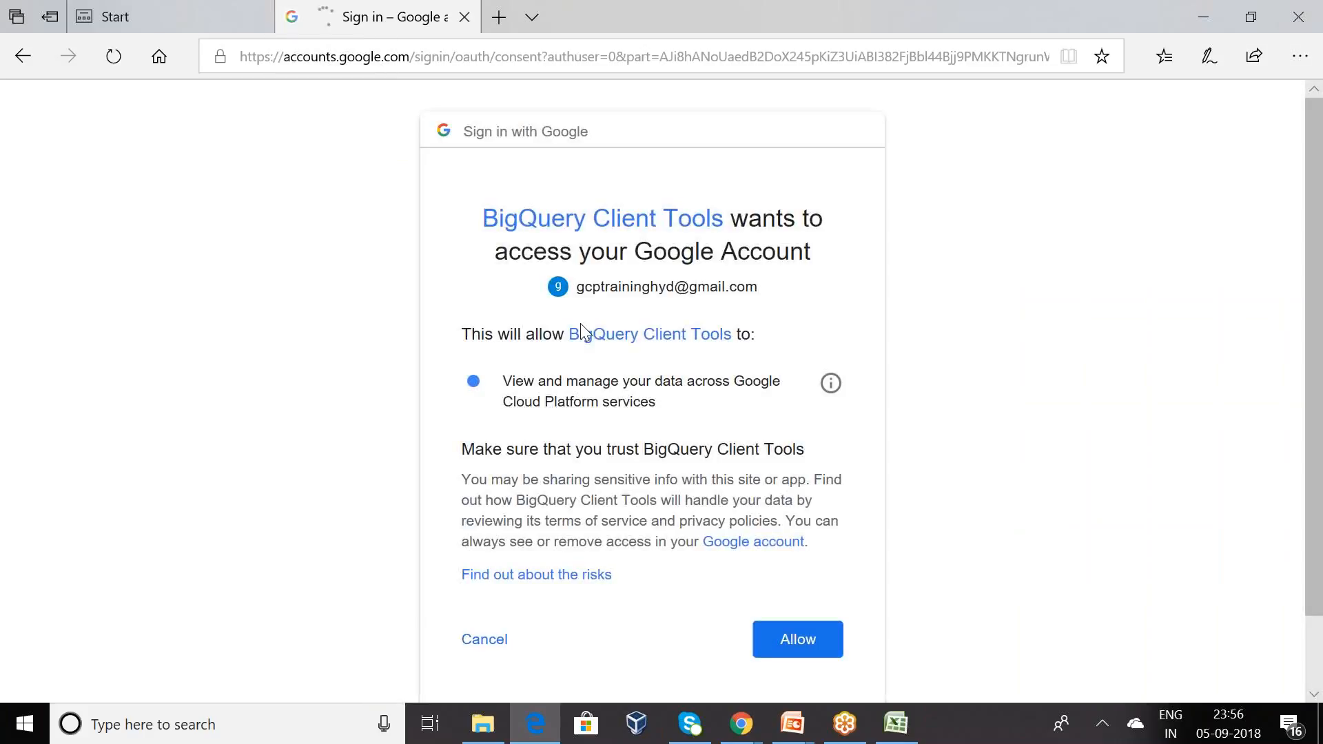
left_click(800, 643)
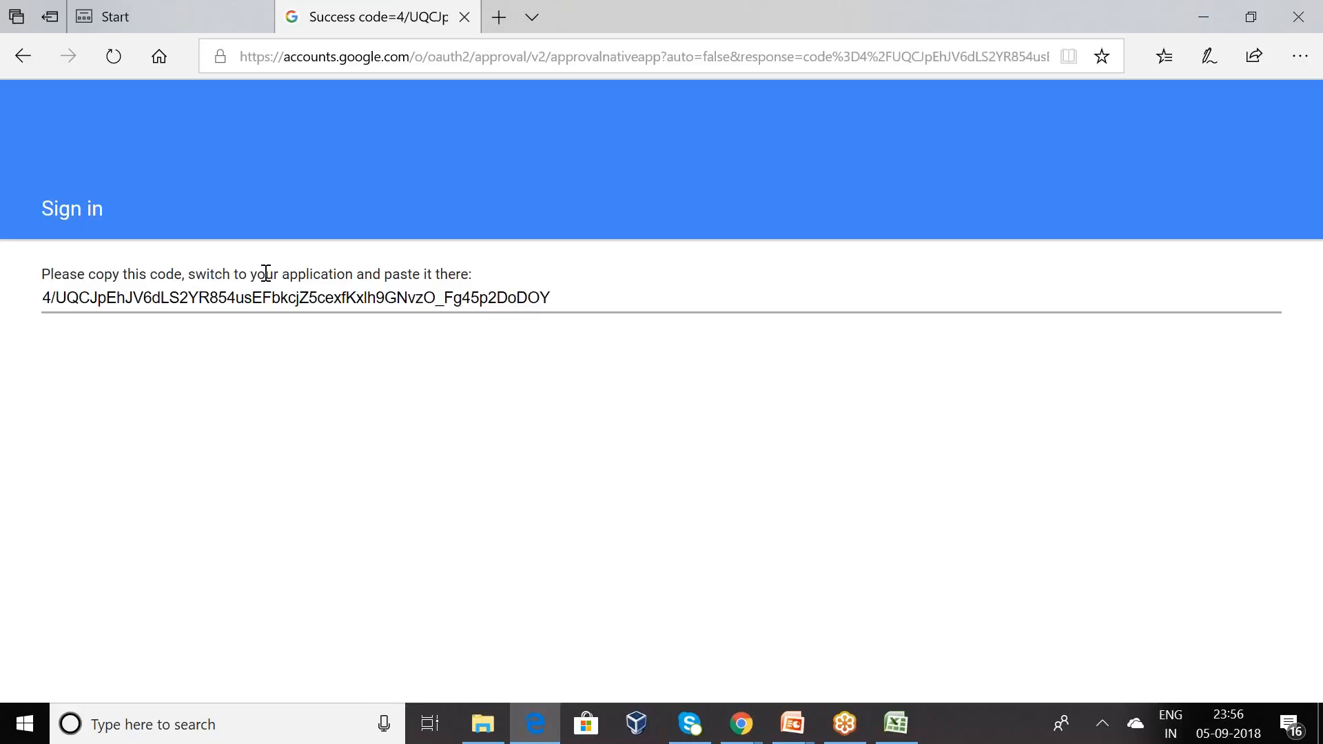
- Copy the sign-in code from the browser, paste it as the confirmation code in the driver connection dialog, and generate the refresh token
left_click(556, 300)
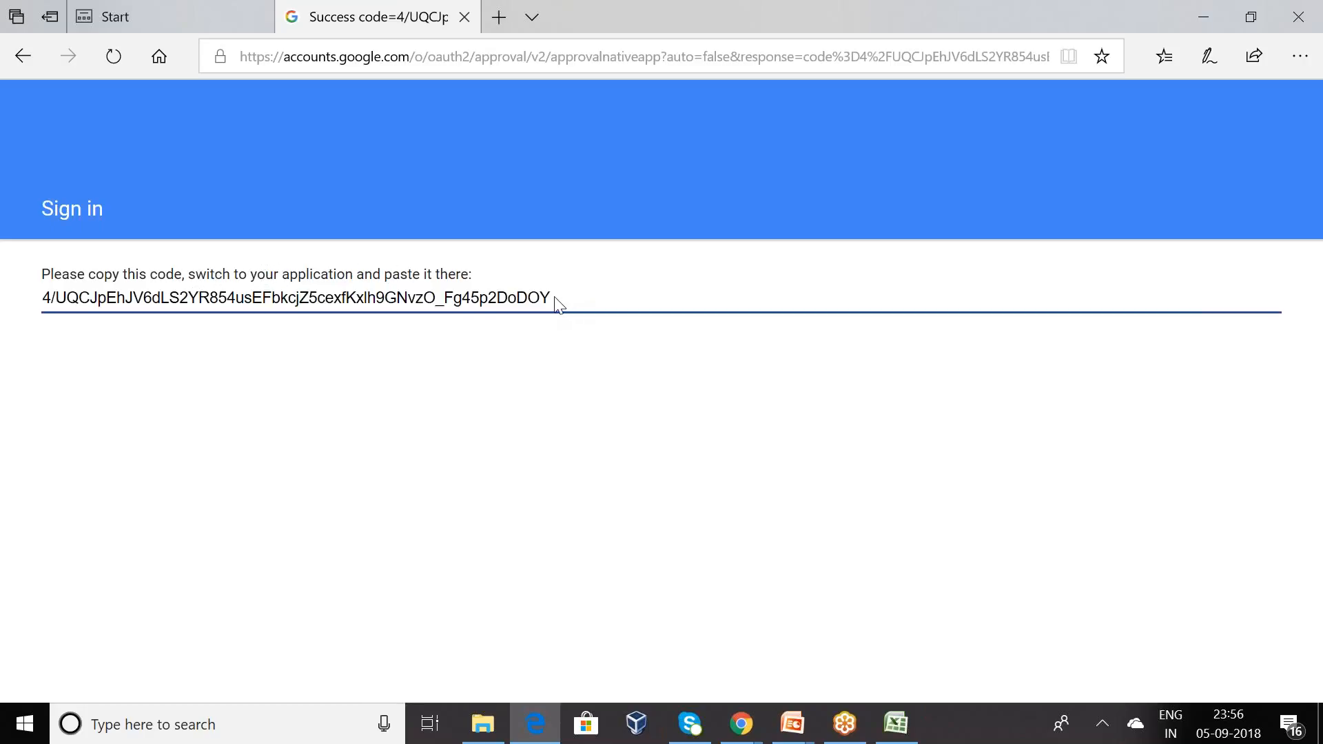
left_click_drag(555, 300, 35, 246)
key("ctrl+c")
key("alt+Tab")
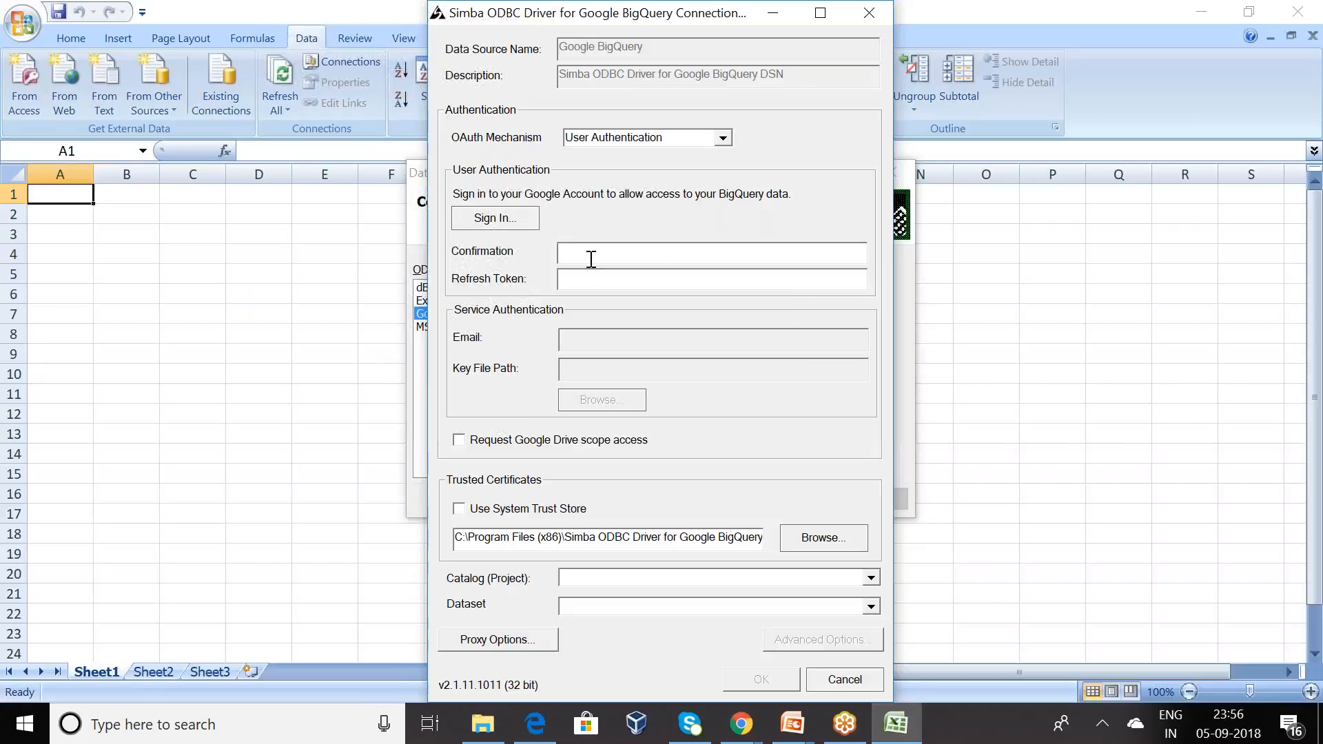
key("ctrl+v")
left_click(594, 279)
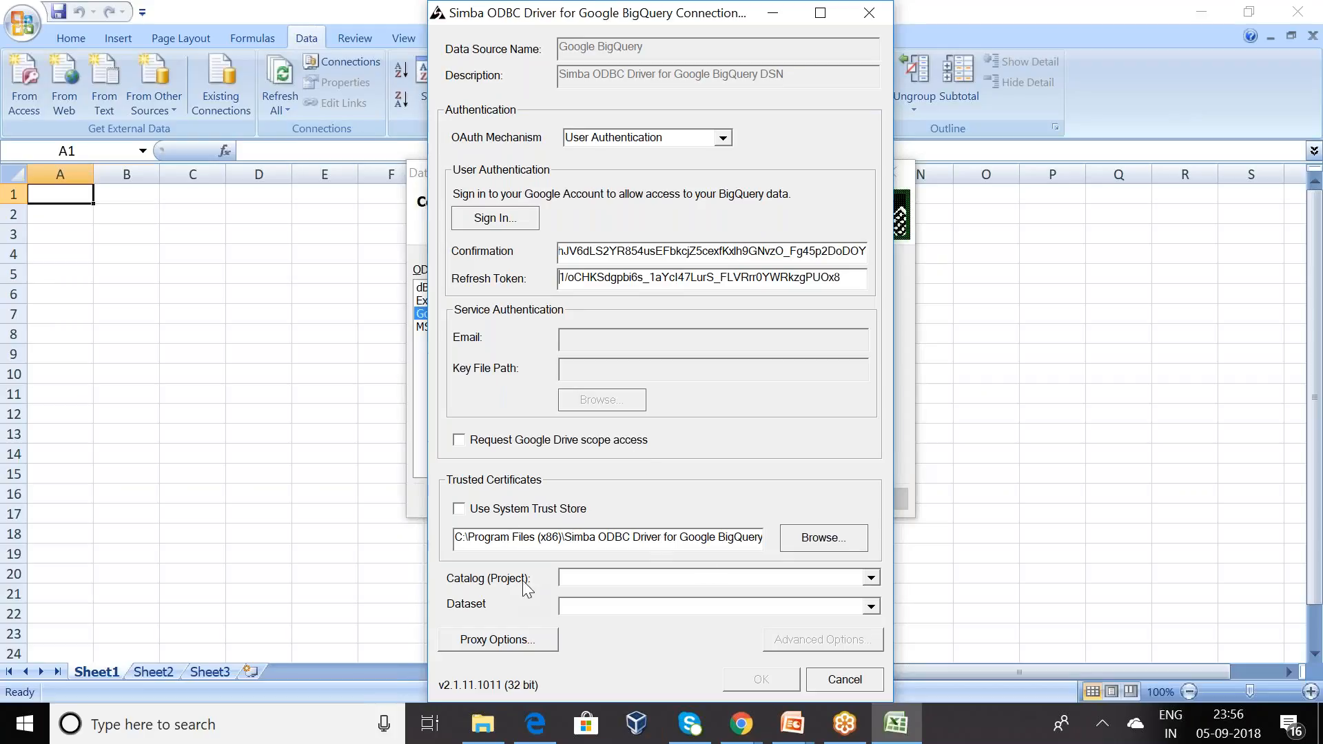
- Set the catalog to Secondproject, check the project on the BigQuery page in Chrome, then set the dataset to NSE and accept the connection
left_click(871, 579)
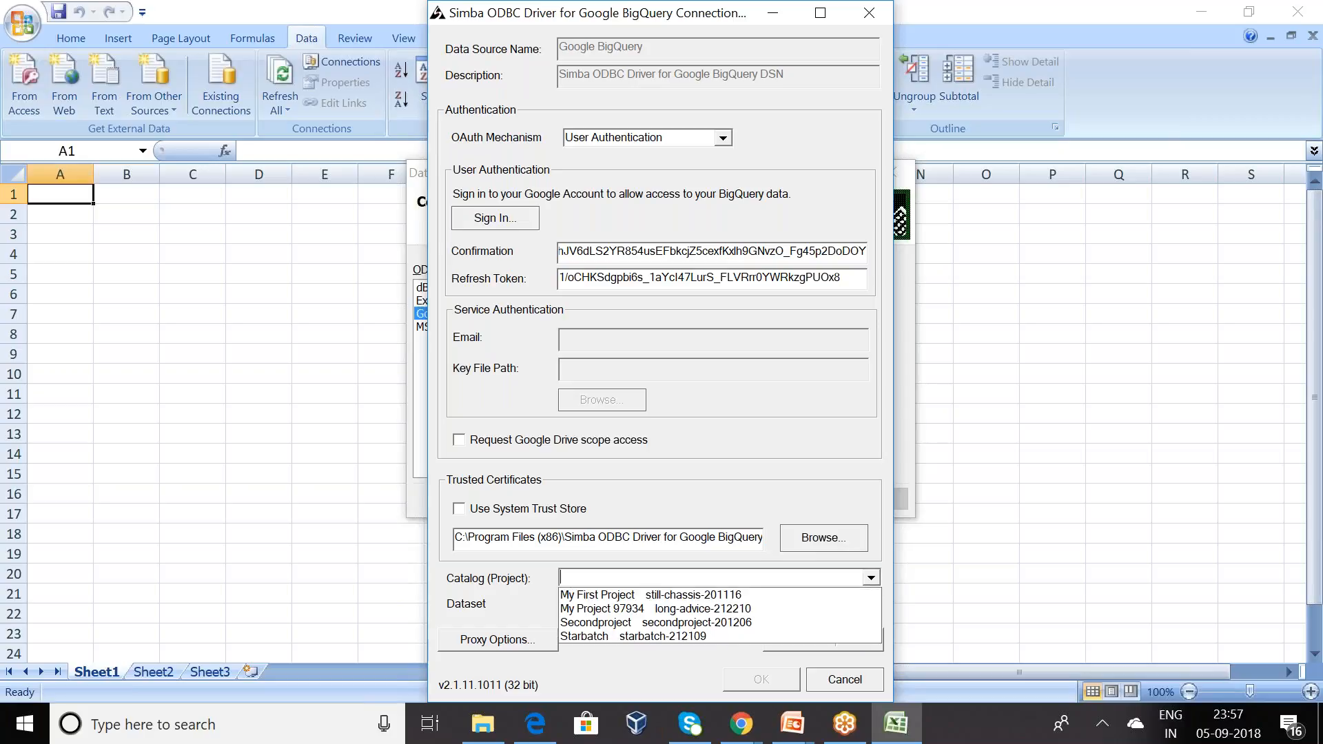
left_click(717, 618)
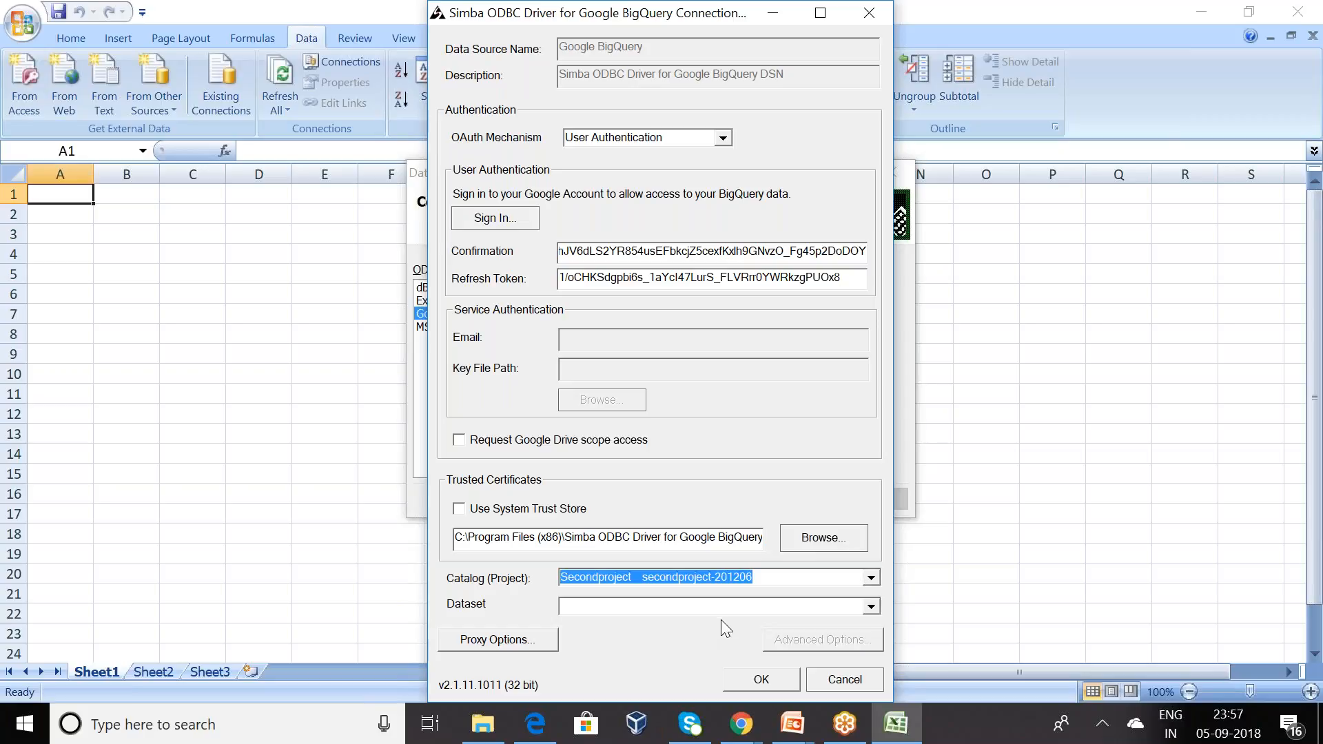
left_click(741, 723)
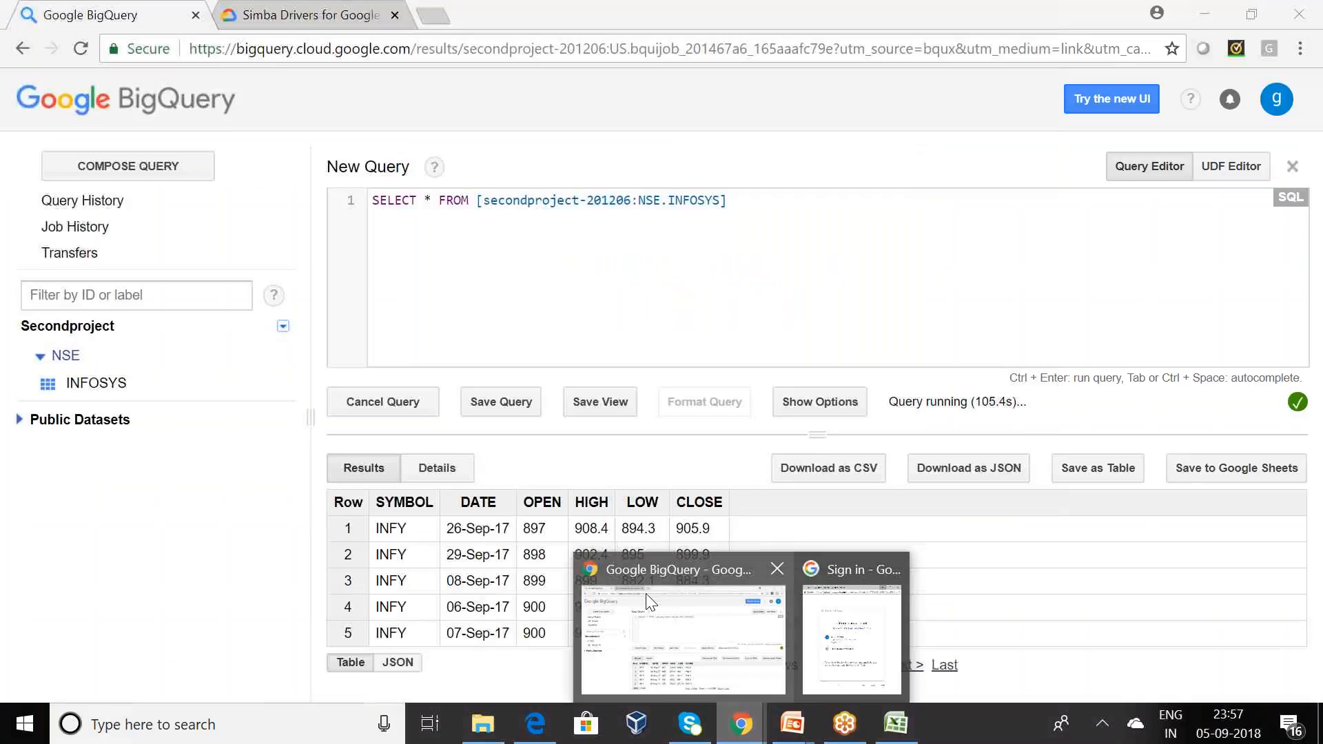
left_click(648, 595)
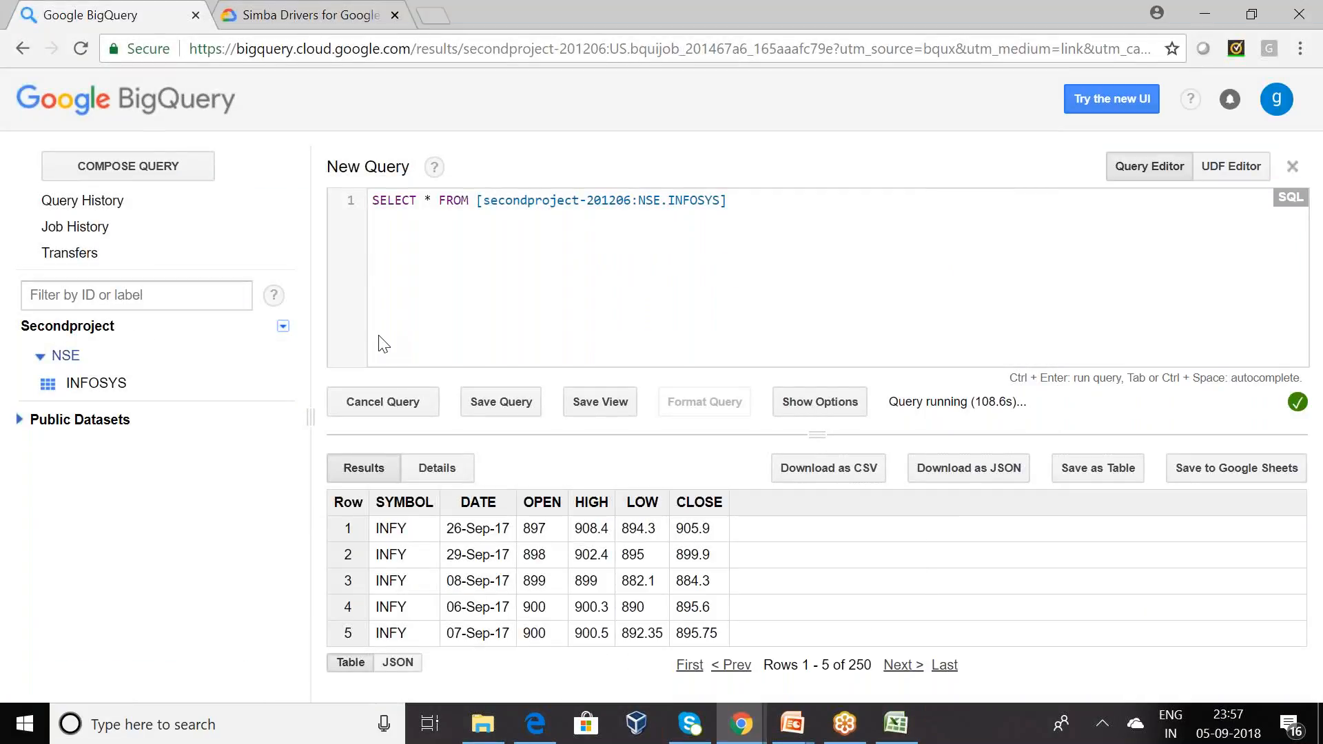
key("alt+Tab")
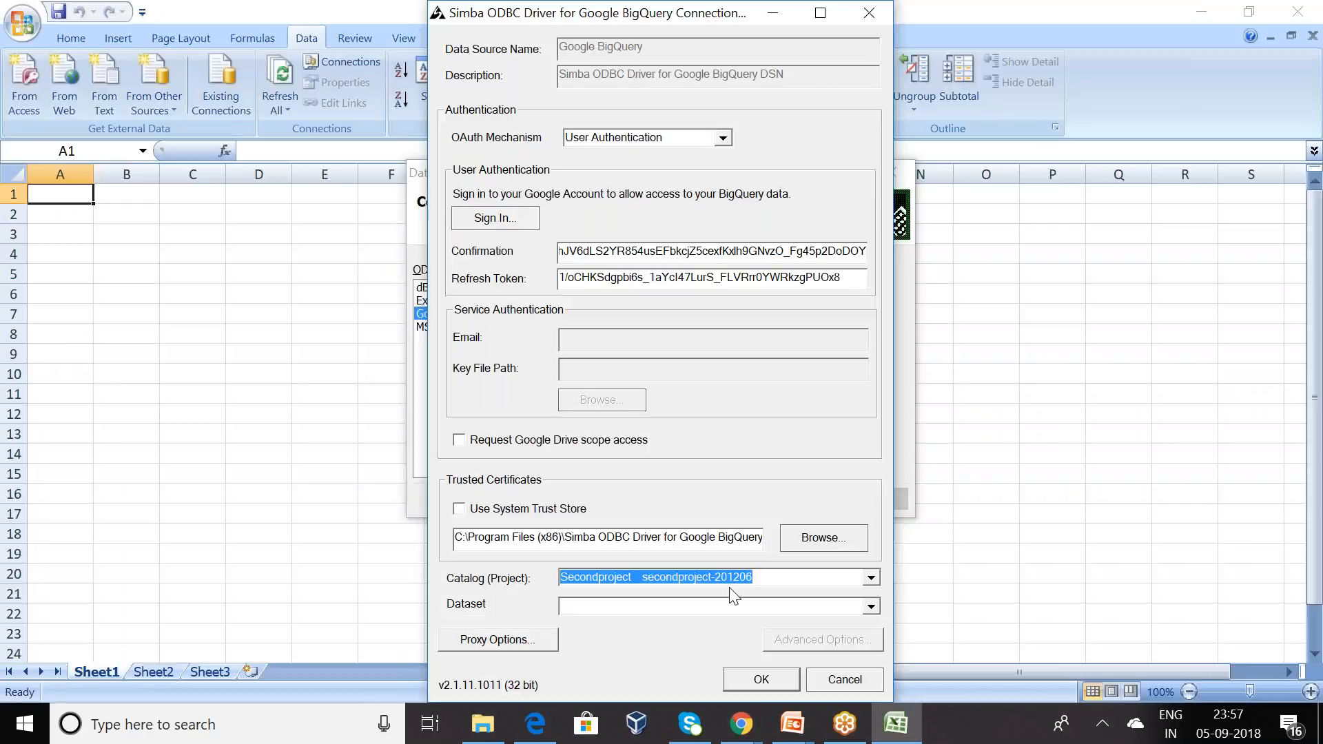
left_click(872, 607)
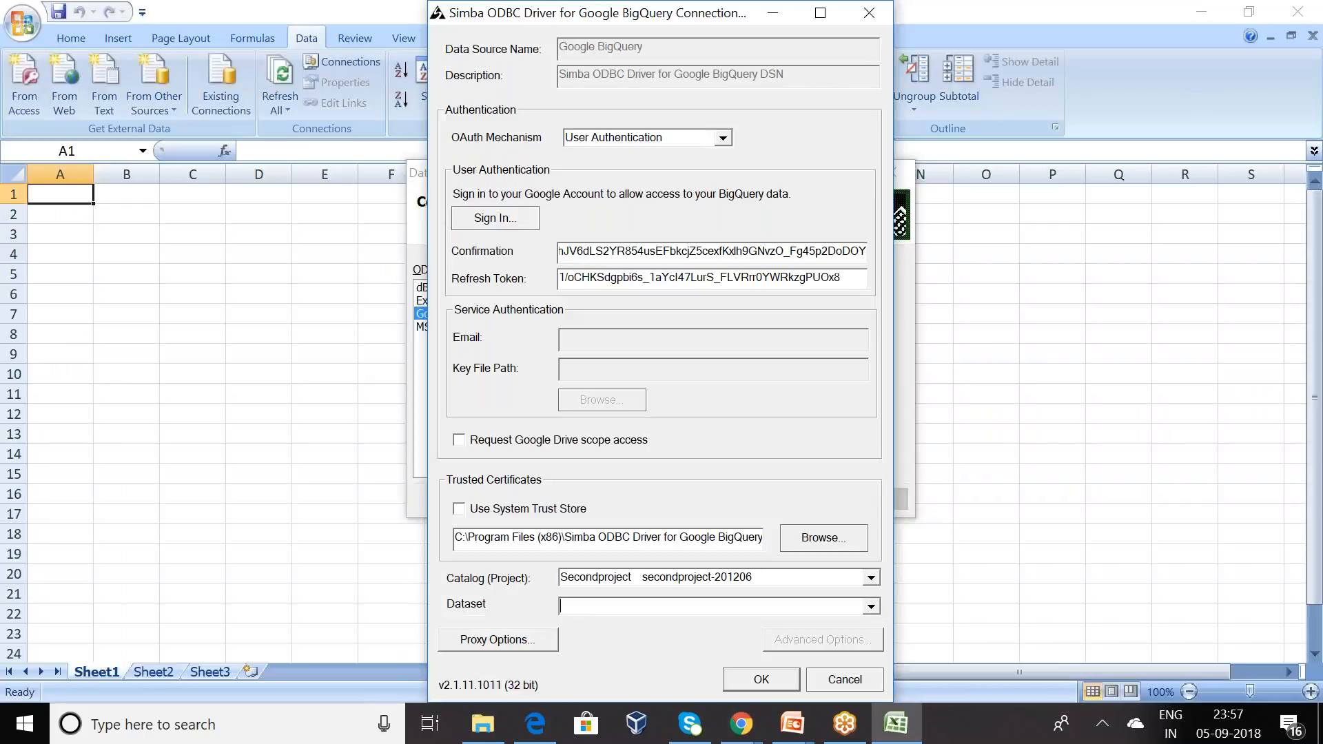
left_click(689, 618)
left_click(760, 680)
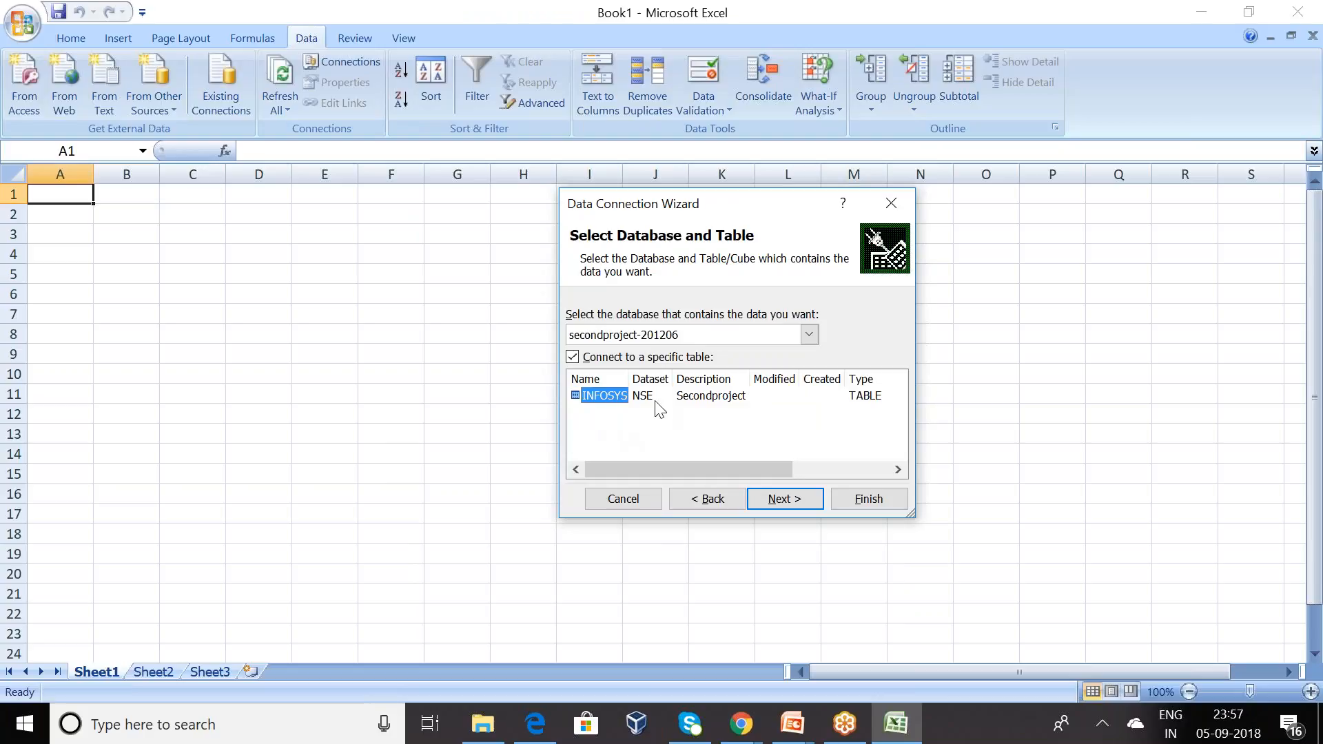
- Import the INFOSYS table as a table at $A$1 of the existing worksheet, replacing the connection file secondproject-201206 INFOSYS.odc
left_click(788, 501)
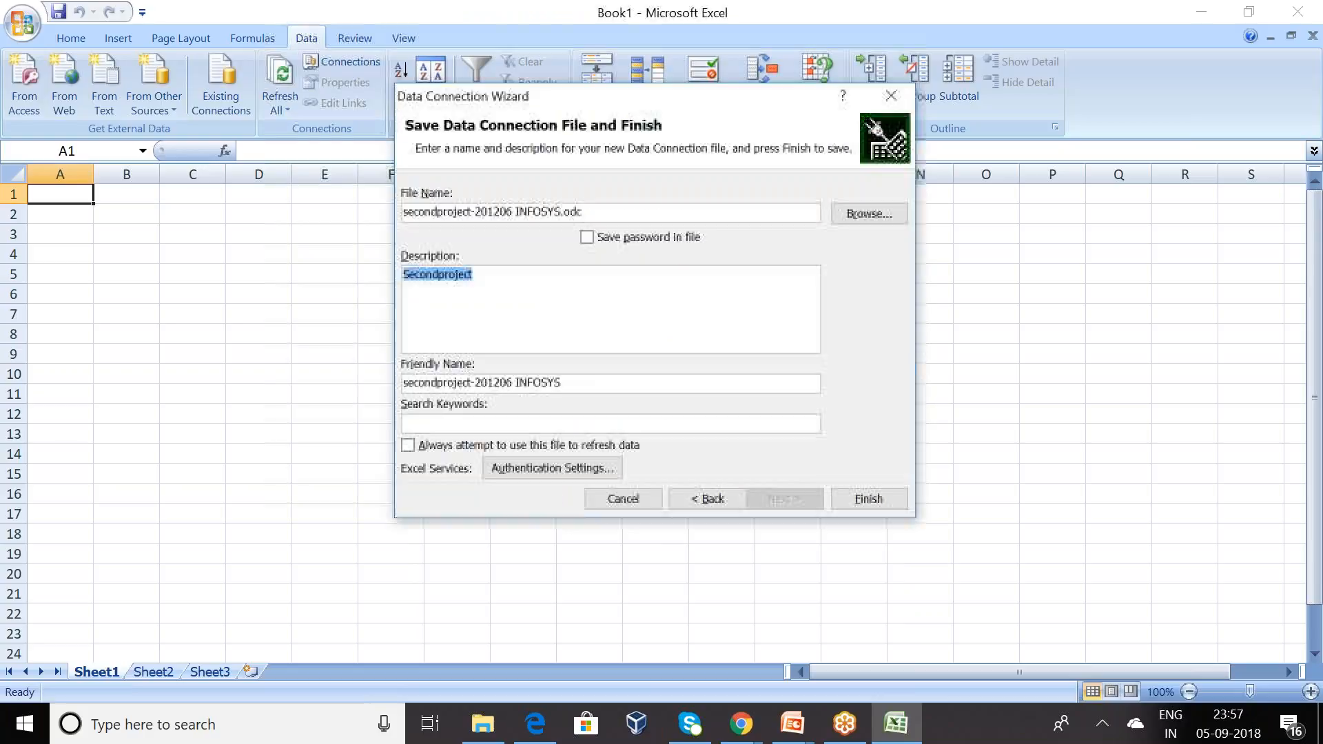
left_click(862, 500)
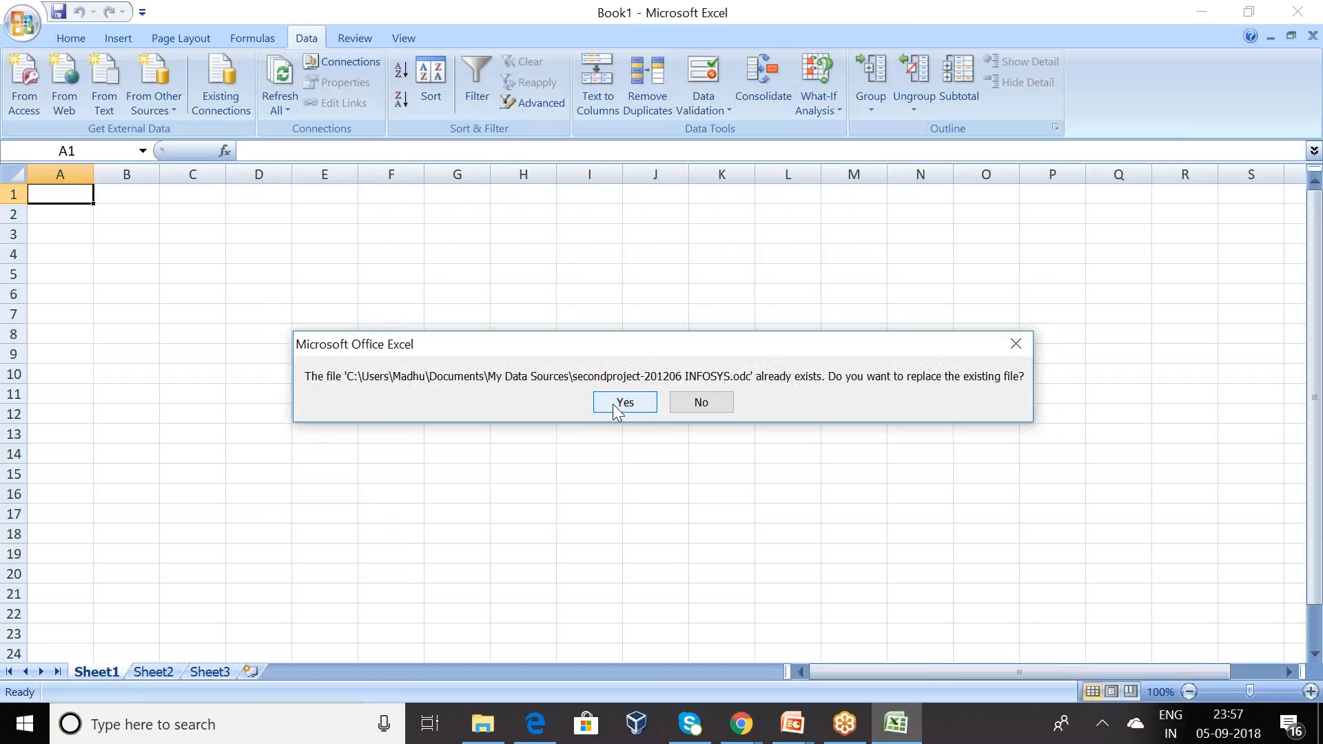
left_click(624, 403)
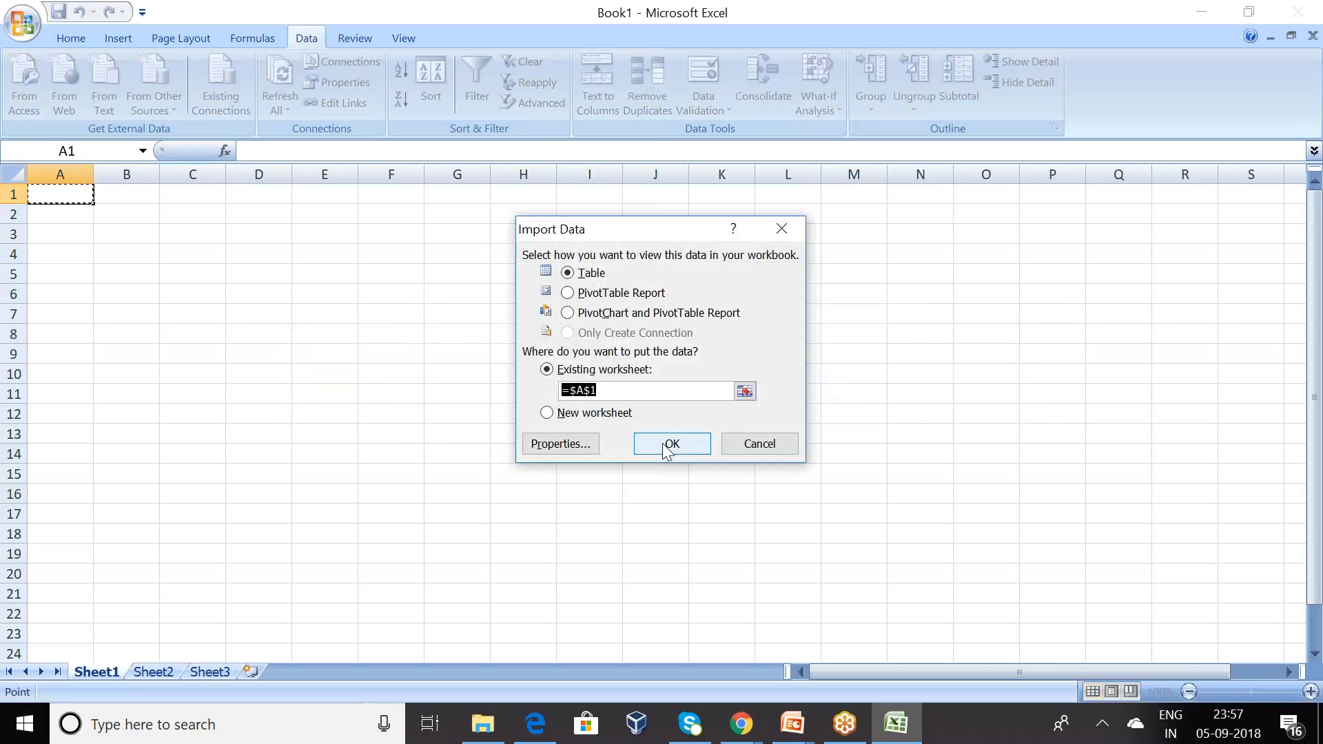
left_click(669, 445)
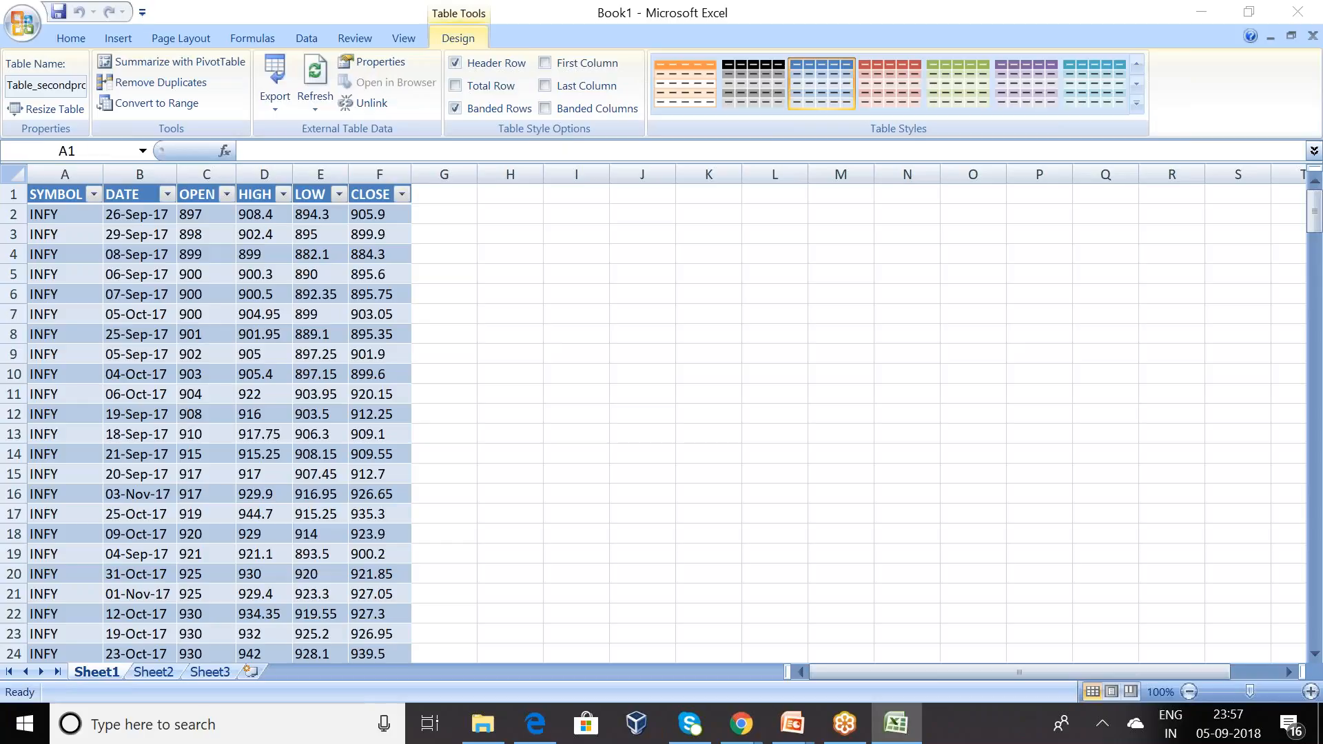
- Compare the imported rows in Excel, down to the last one, with the query results on the BigQuery page in Chrome
key("alt+Tab")
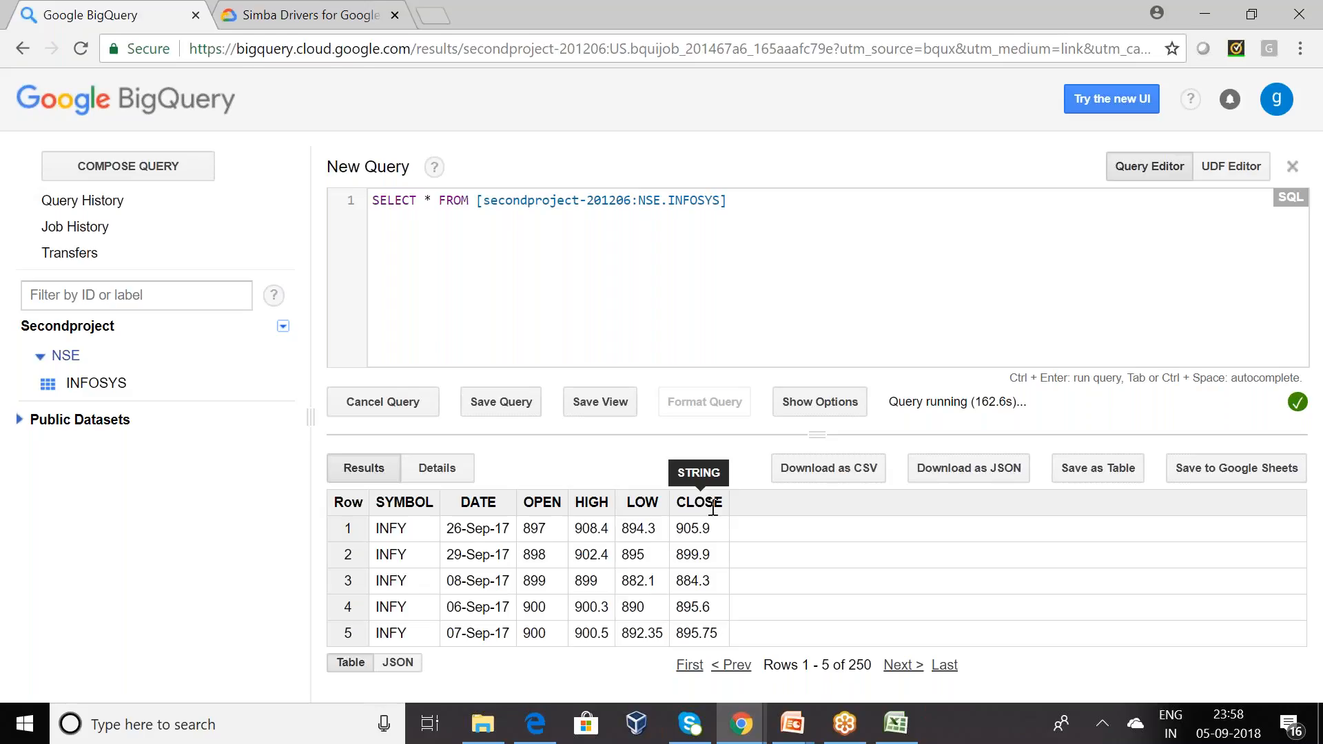
key("alt+Tab")
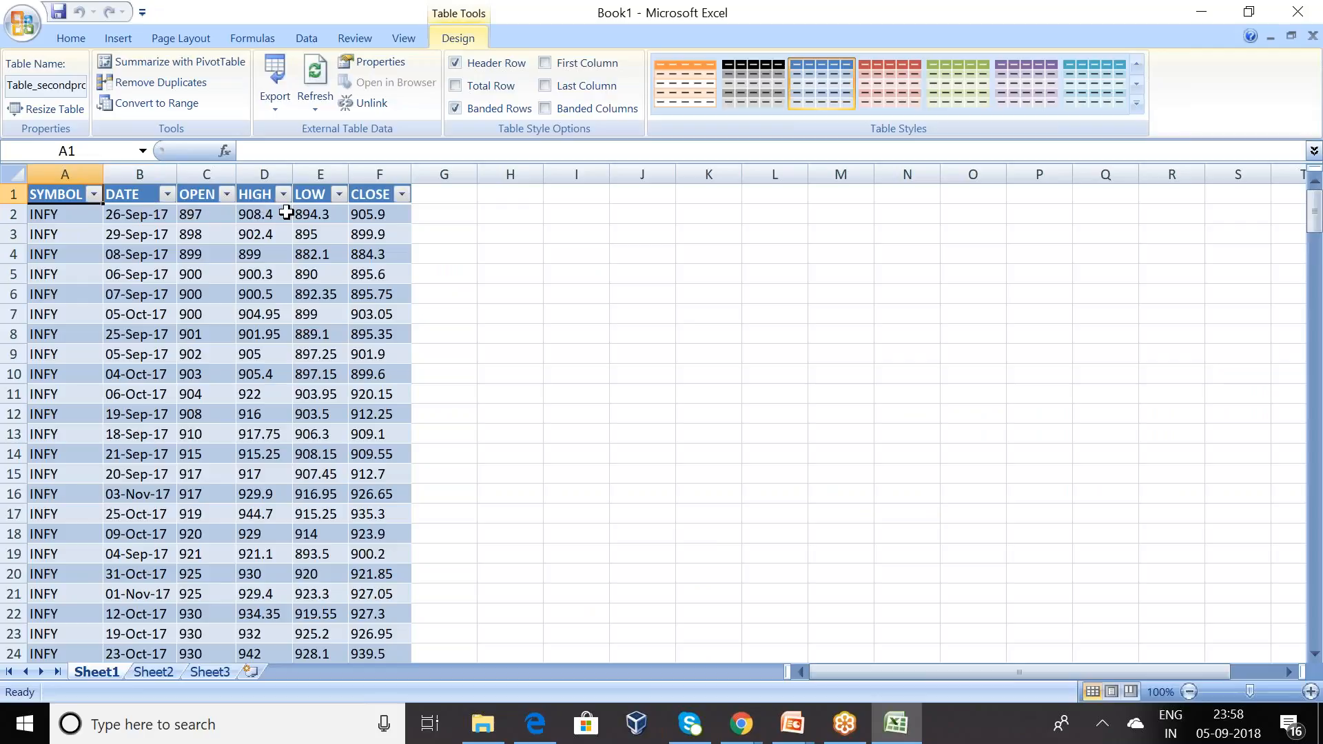
left_click_drag(1316, 222, 1316, 624)
key("alt")
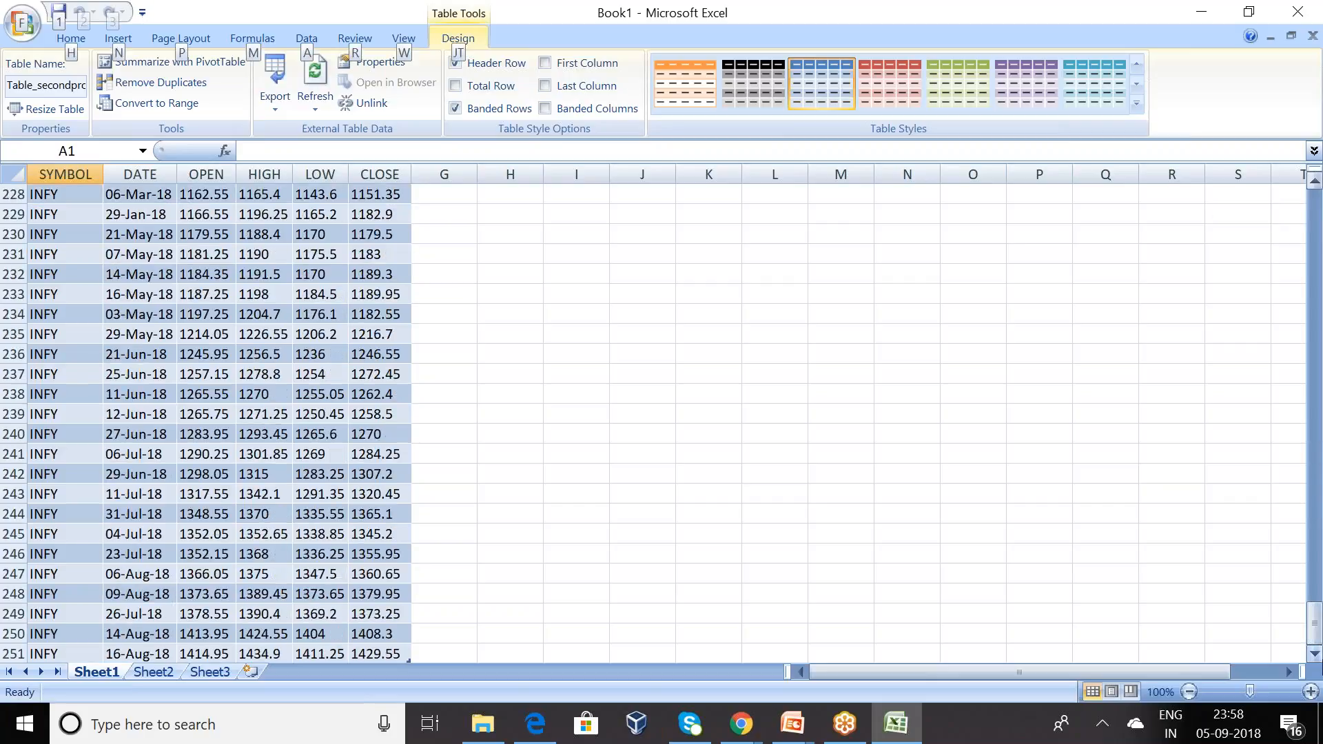
key("alt+Tab")
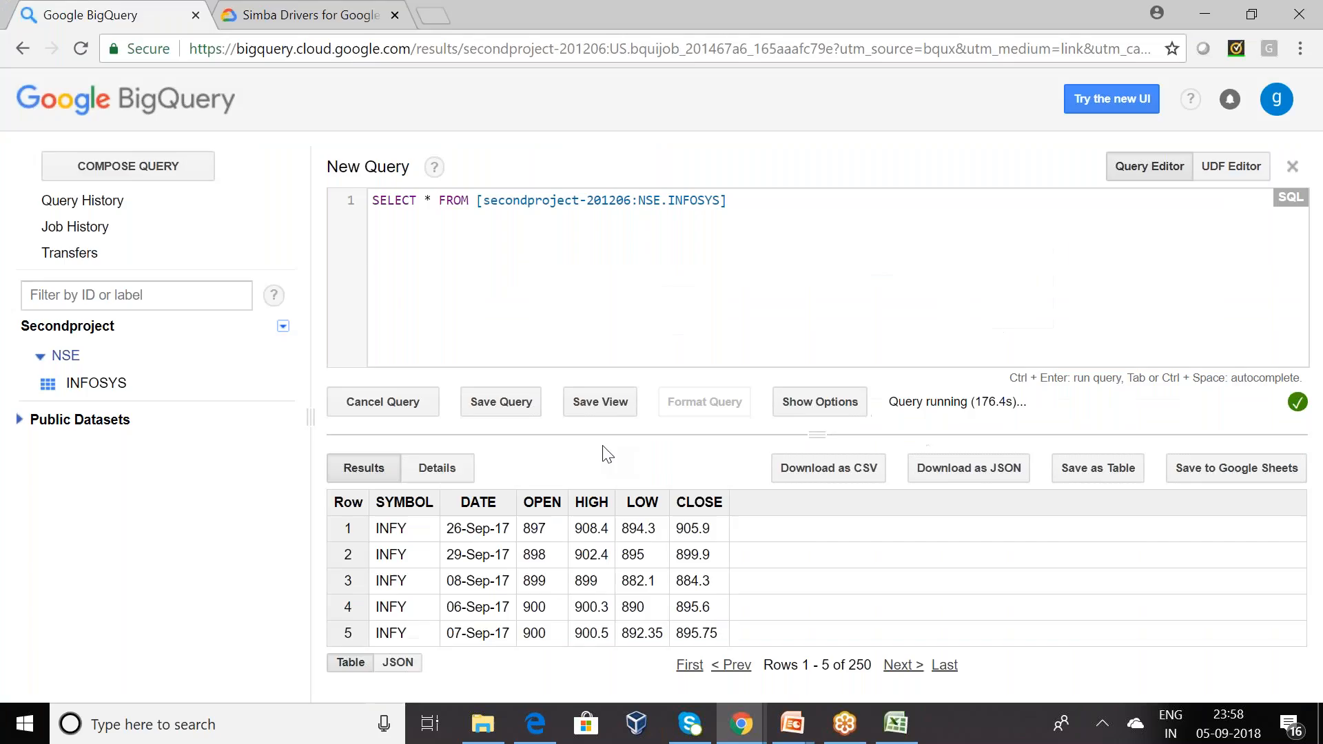